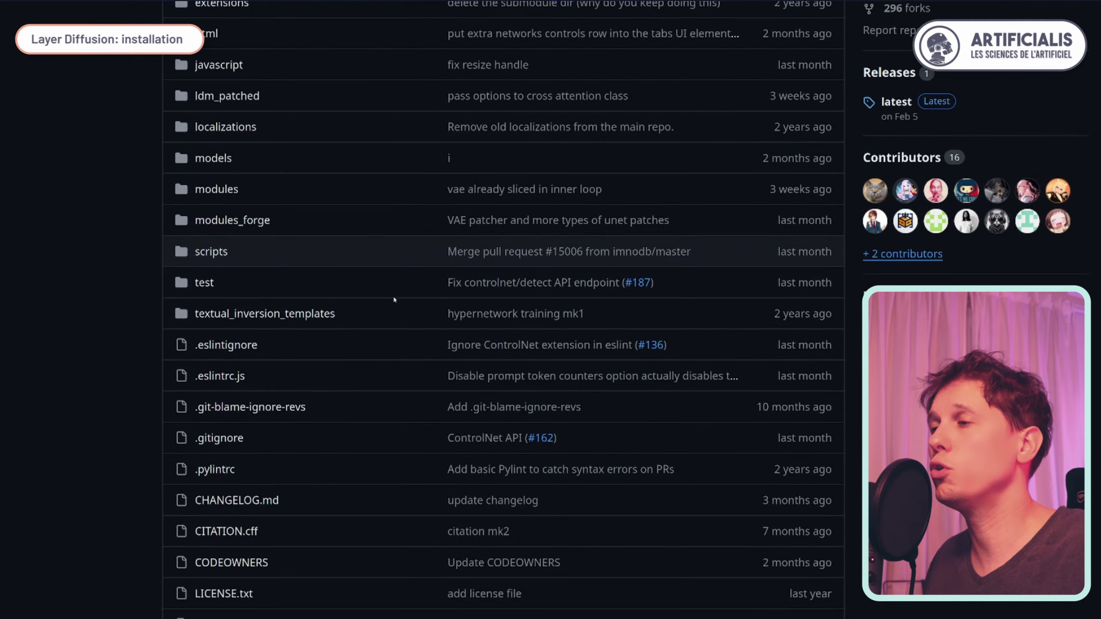
Step: Look over the file list and README of the stable-diffusion-webui-forge repository and show its clone and ZIP download options
scroll(395, 303, down, 3)
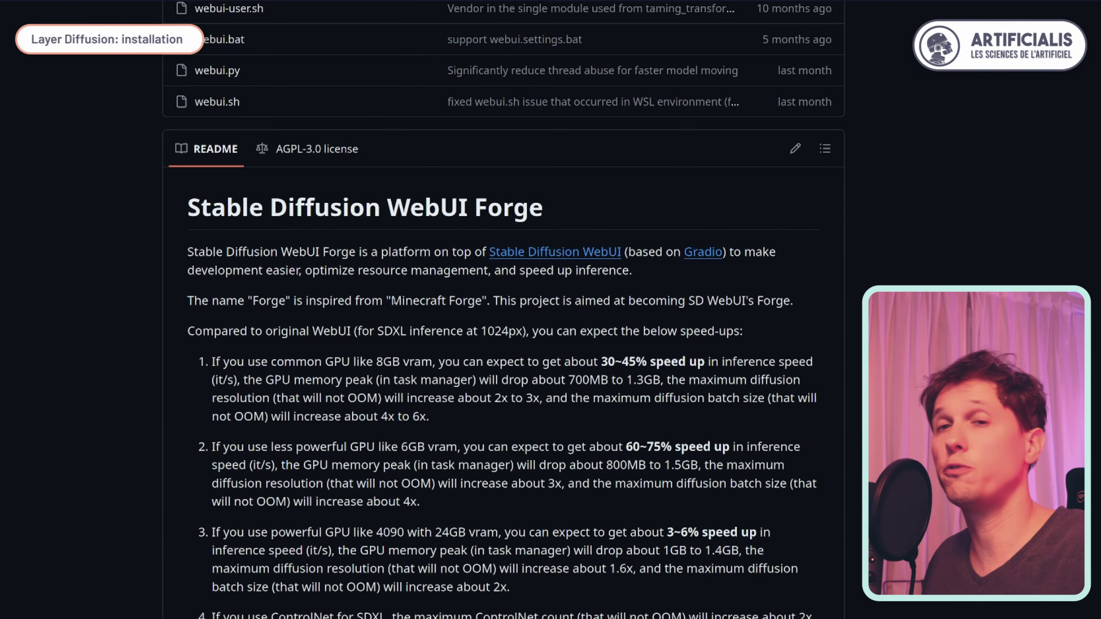
scroll(375, 310, up, 4)
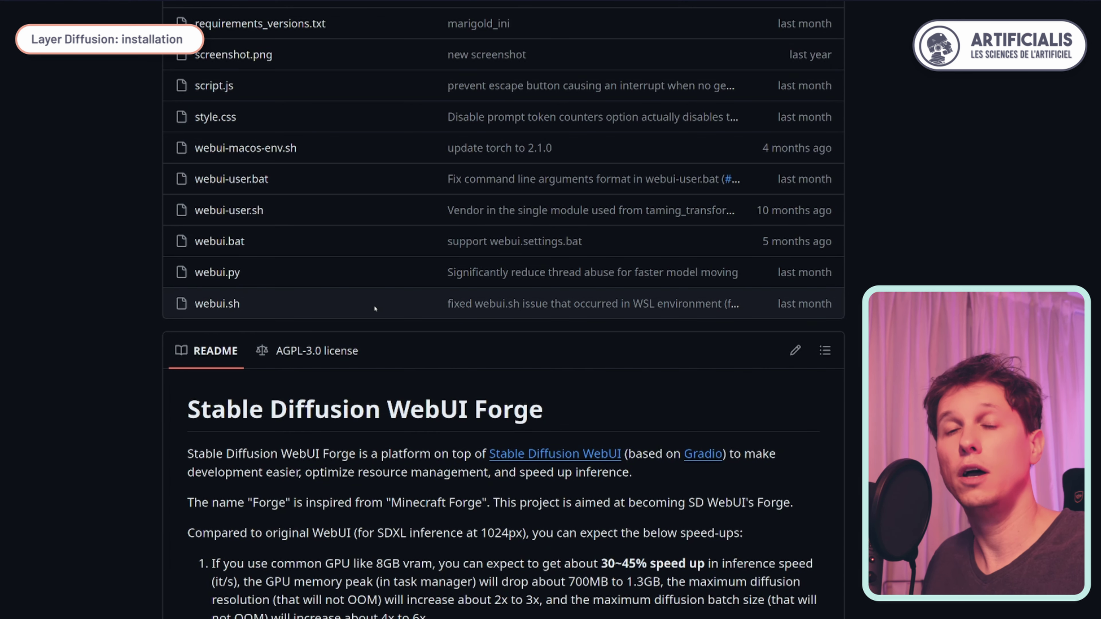
scroll(376, 308, up, 16)
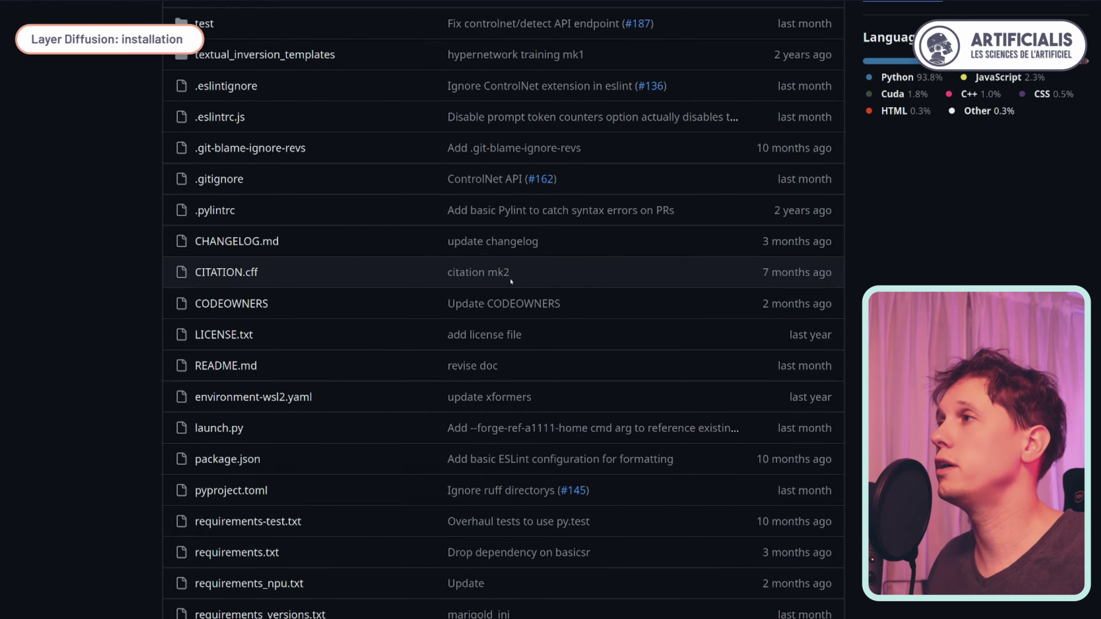
scroll(584, 267, up, 8)
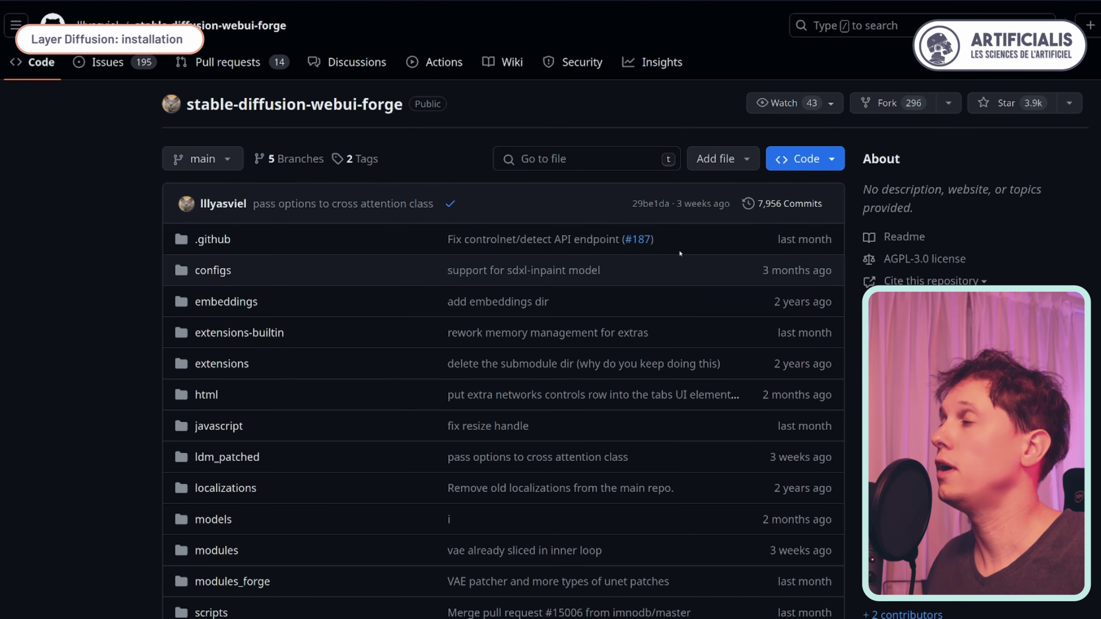
click(813, 164)
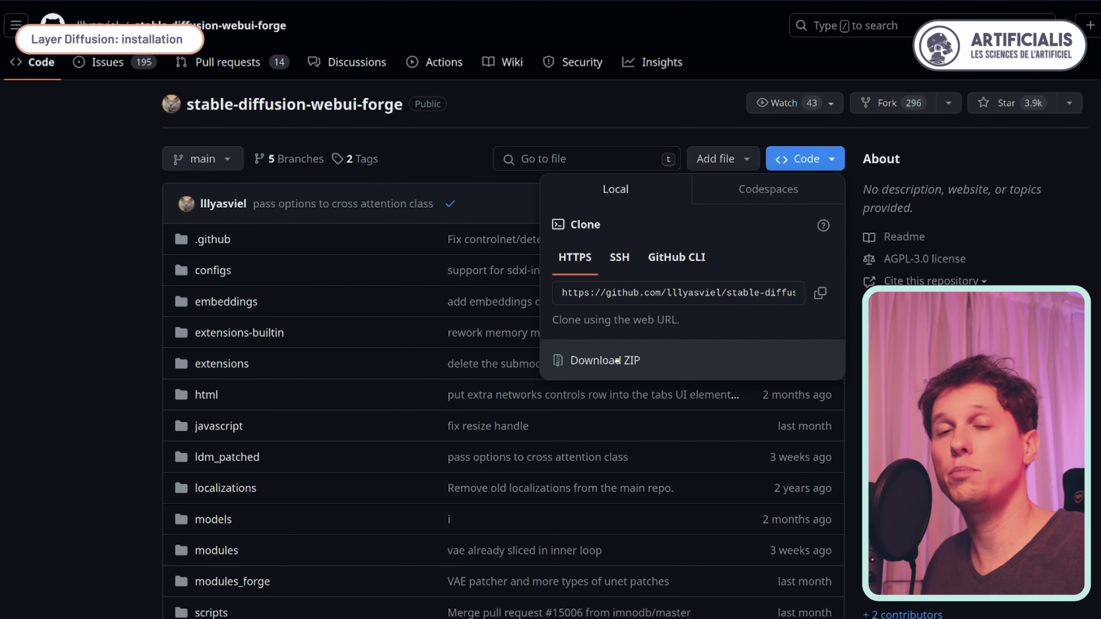
Step: Highlight the launch script name webui.sh in the second step of the Forge installation guide
click(116, 391)
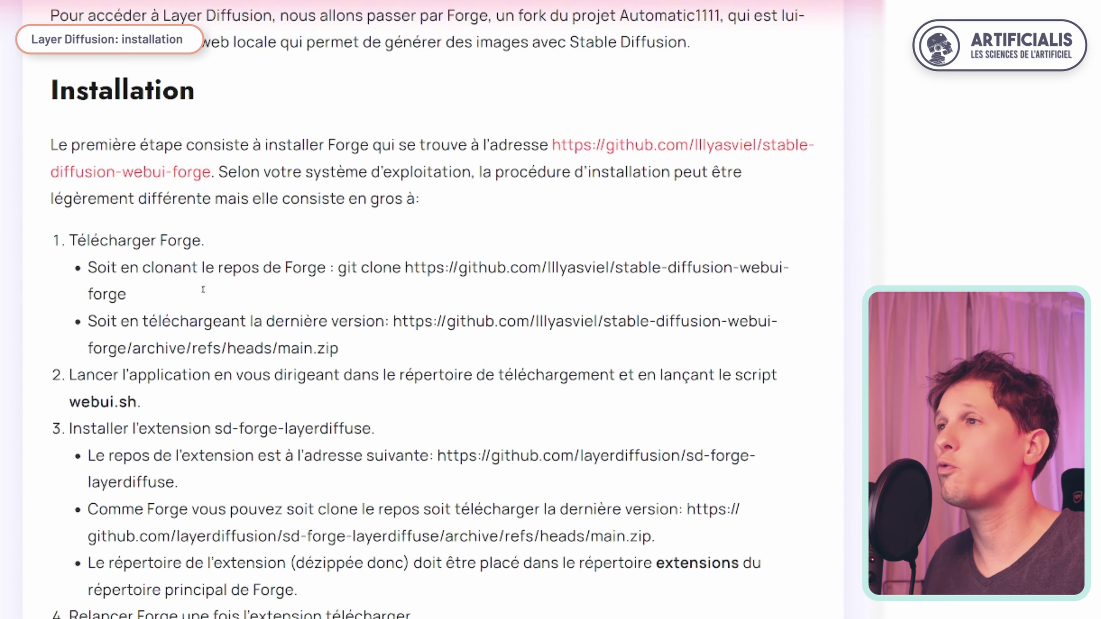
drag(138, 407, 69, 403)
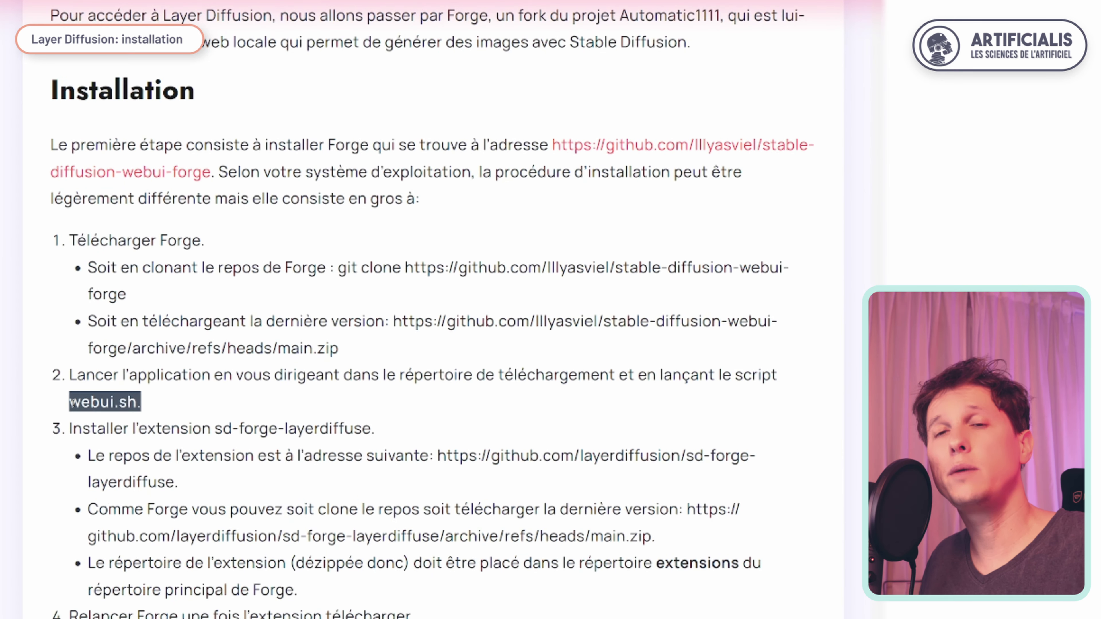
click(213, 414)
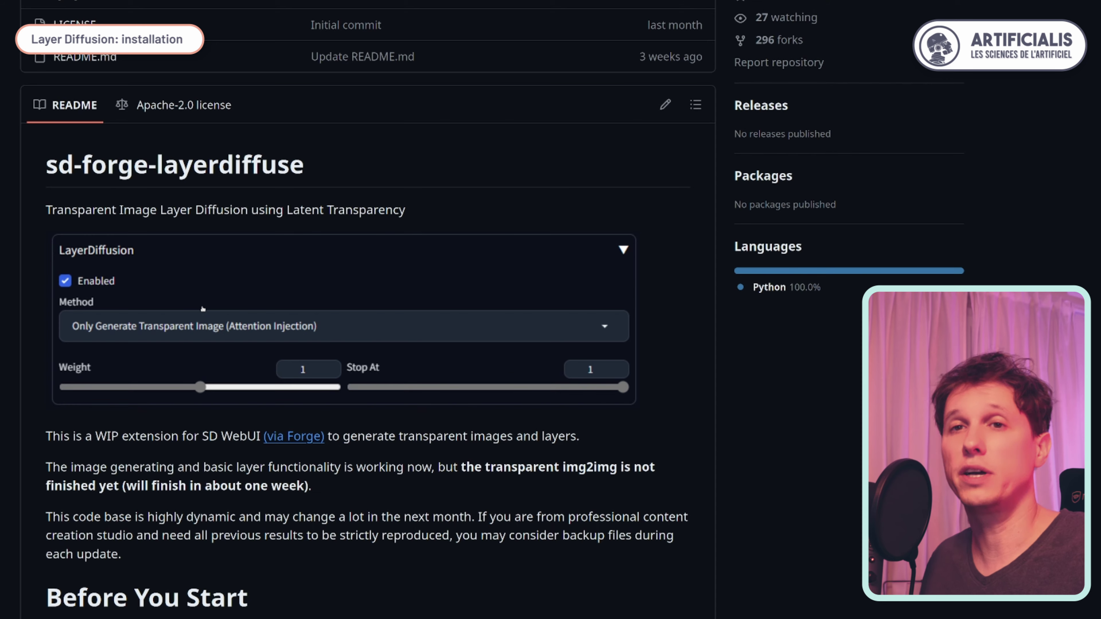
Step: Show the clone and ZIP download options of the sd-forge-layerdiffuse repository, and close them again
scroll(442, 263, up, 7)
click(691, 157)
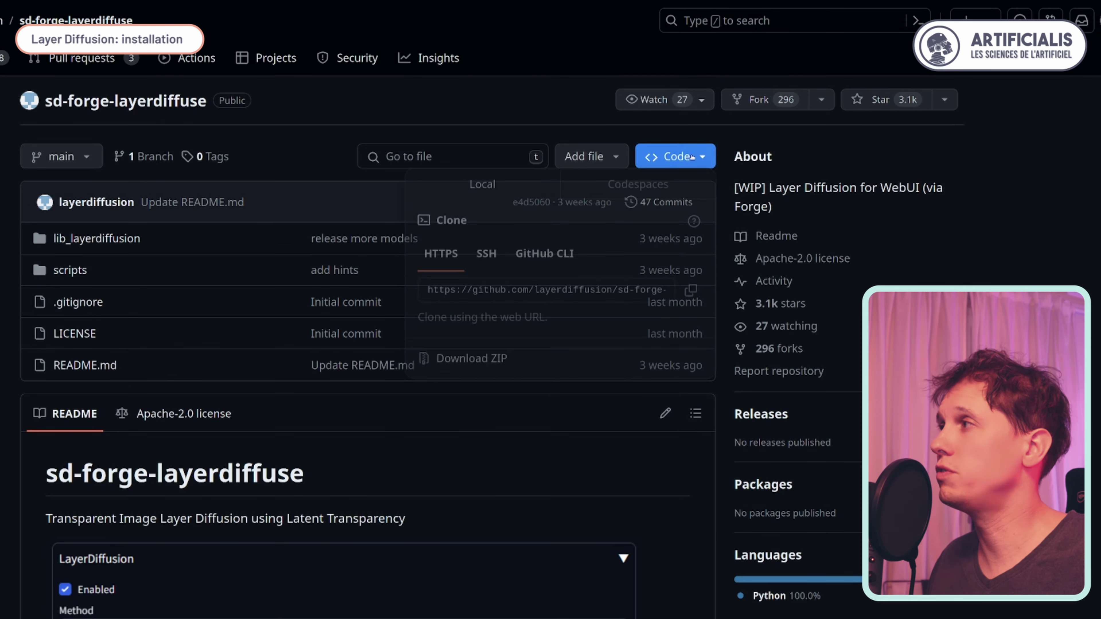
click(666, 159)
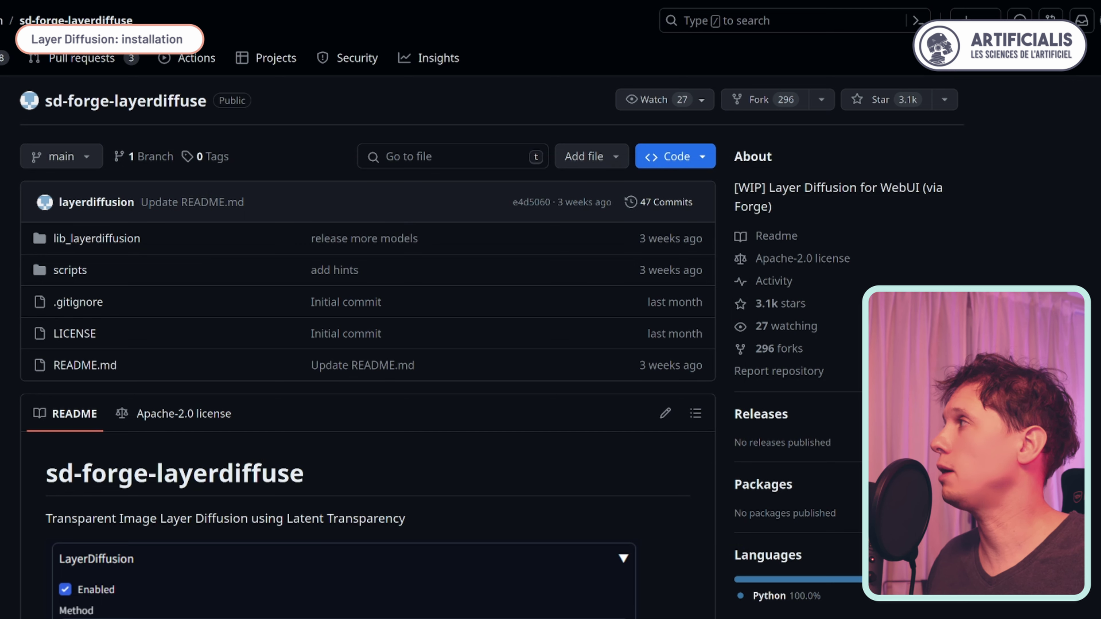
right_click(1096, 43)
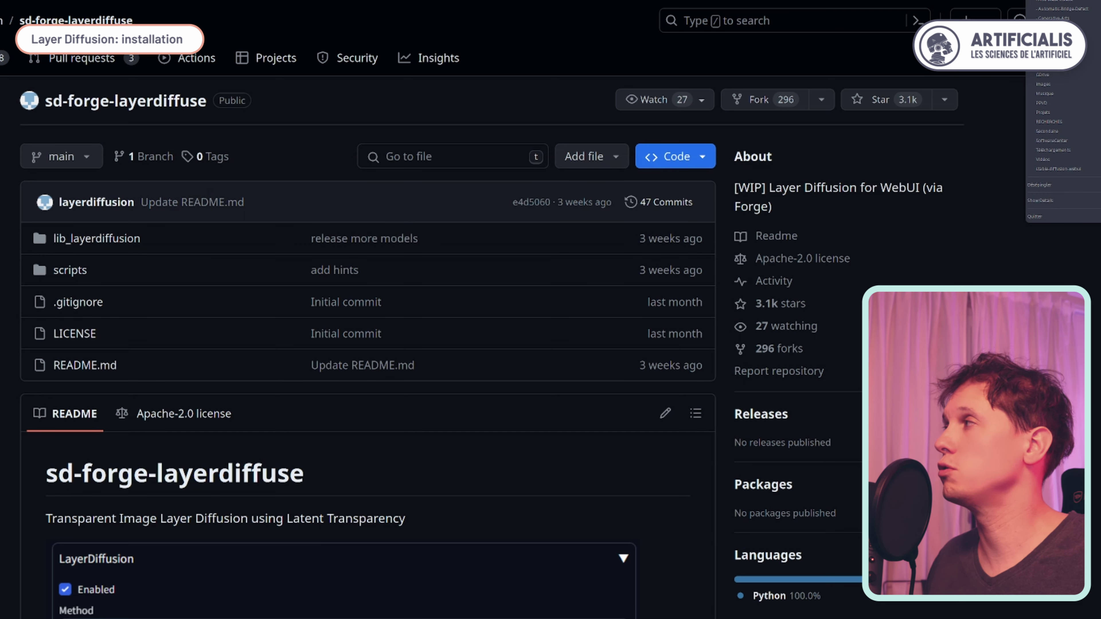
click(1077, 9)
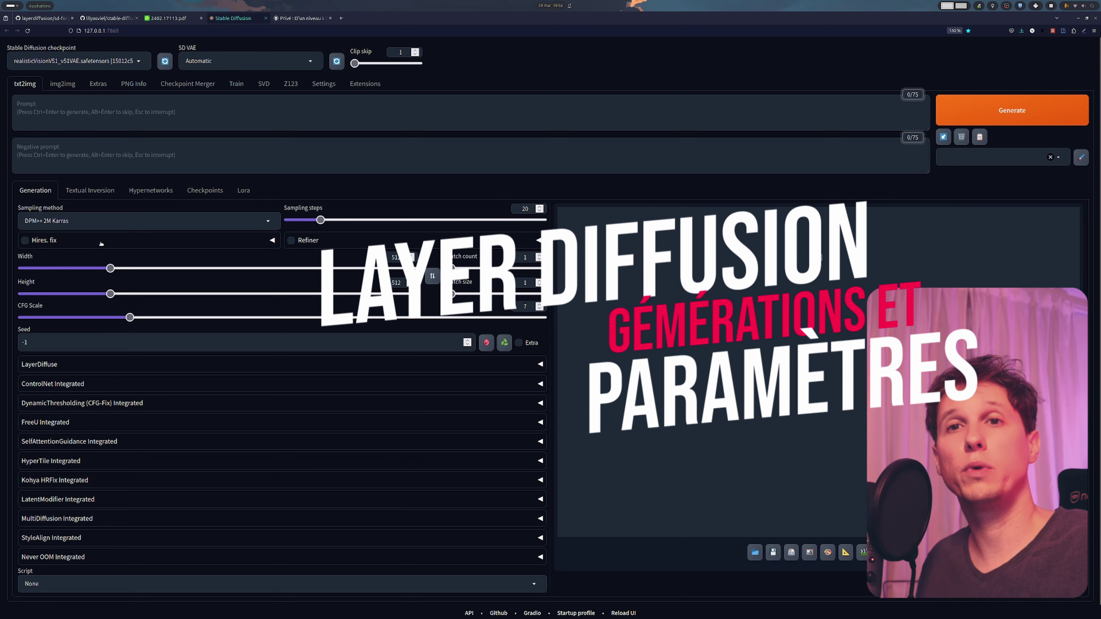
click(117, 113)
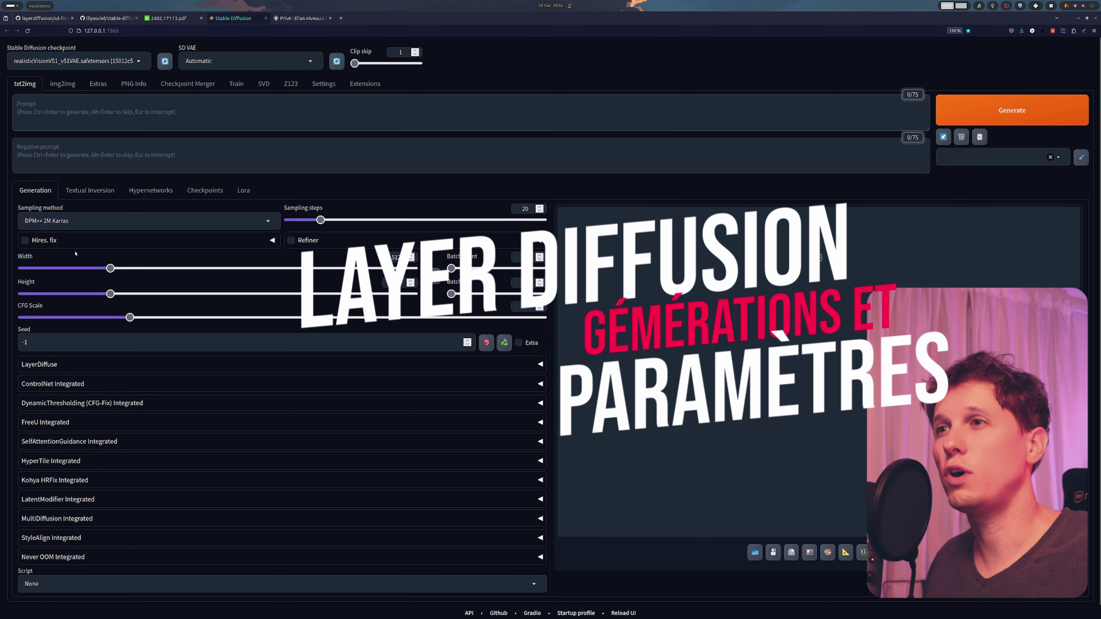
Step: Set the generation seed to 0 and enable the LayerDiffuse extension
scroll(61, 374, down, 1)
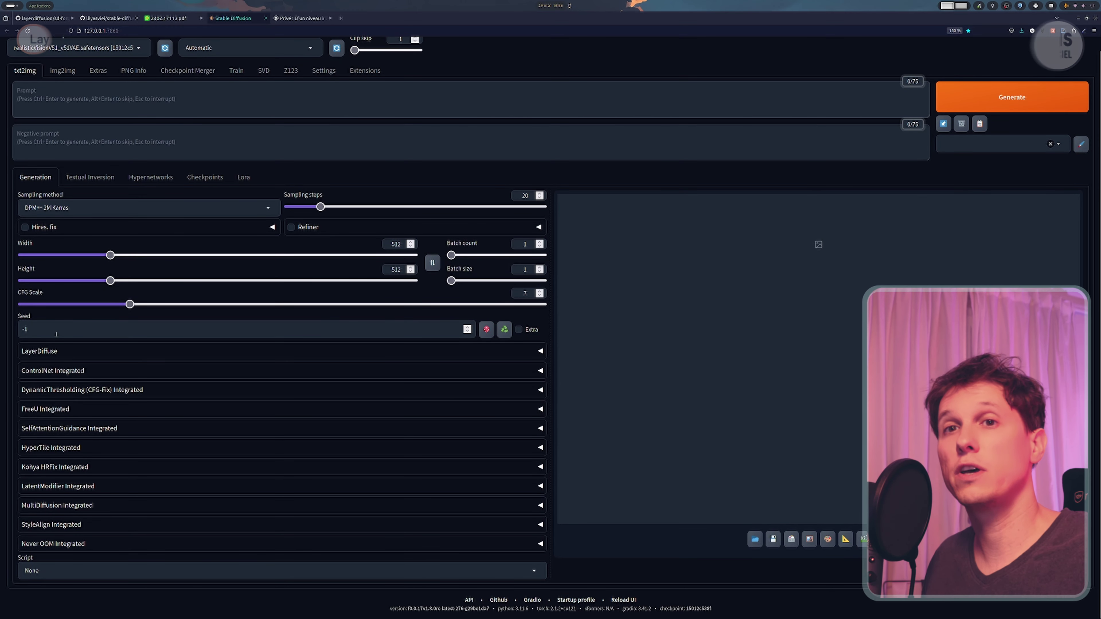
click(466, 327)
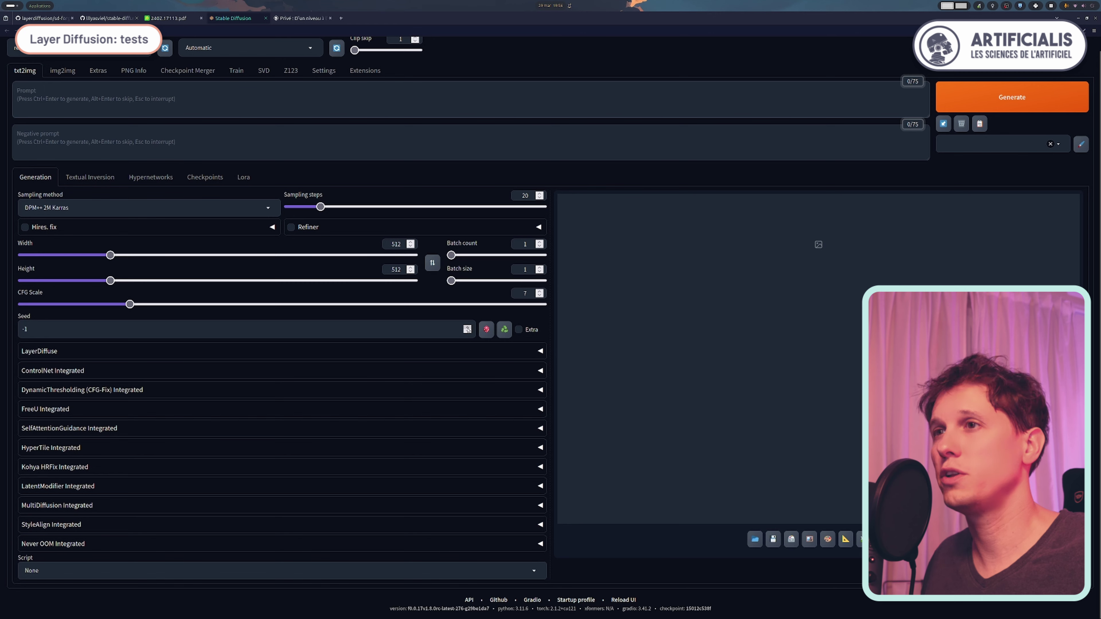
click(83, 352)
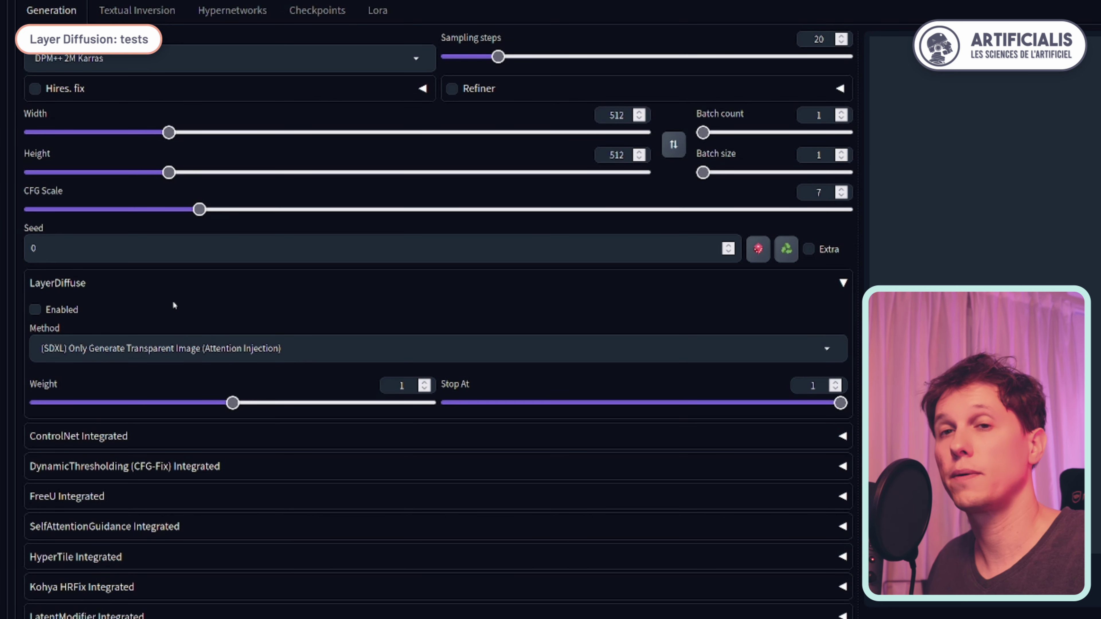
click(64, 316)
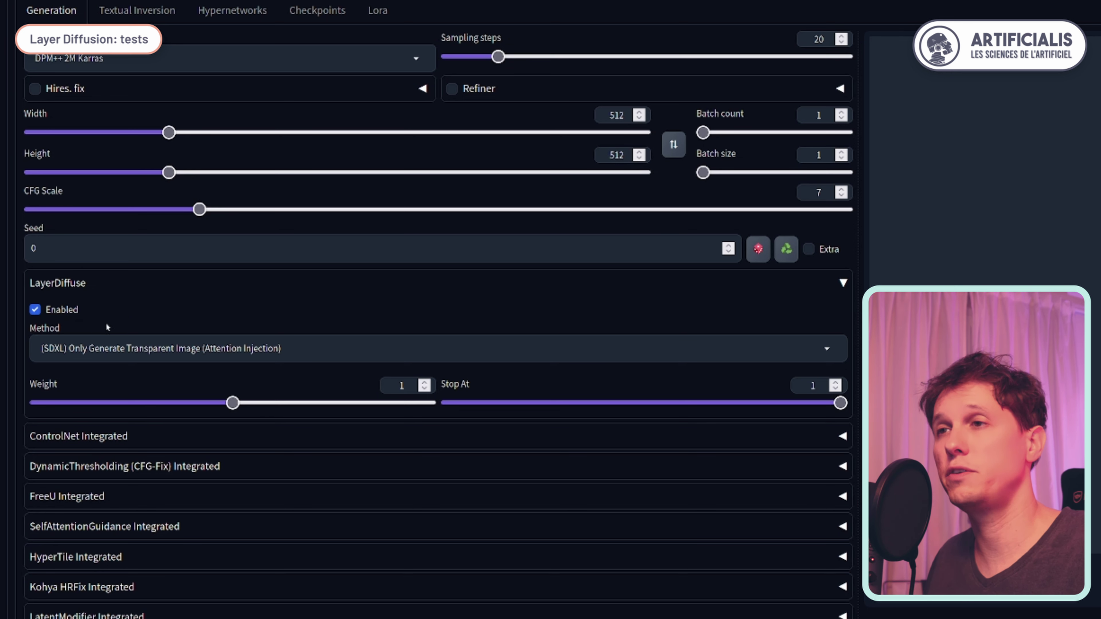
Step: Review the LayerDiffuse methods and set the method to "(SD1.5) Only Generate Transparent Image (Attention Injection)"
click(238, 356)
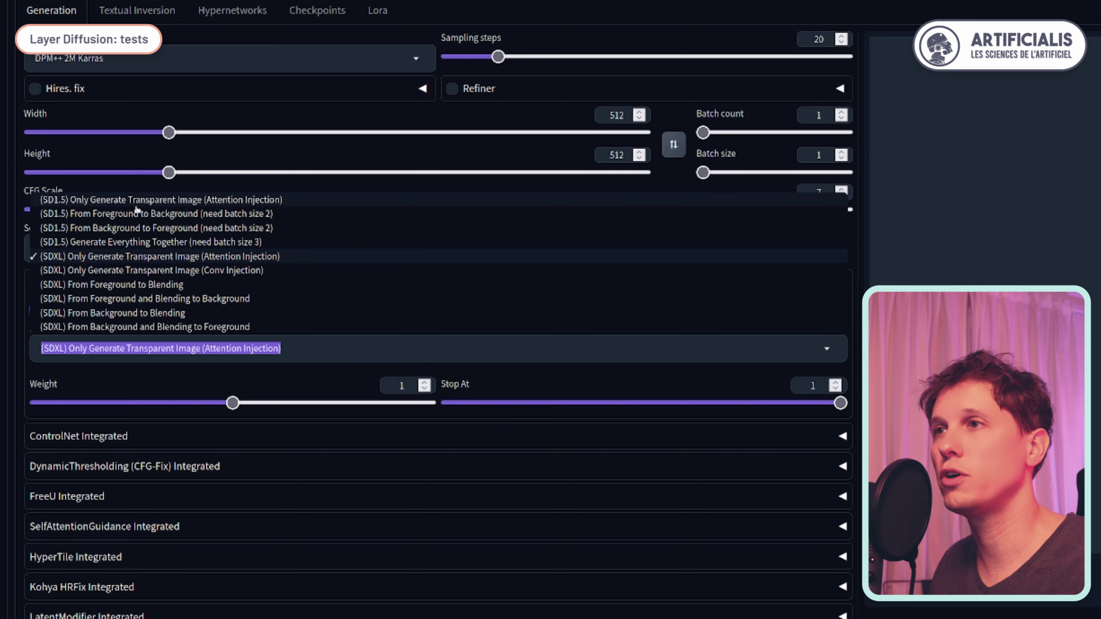
click(136, 243)
click(114, 349)
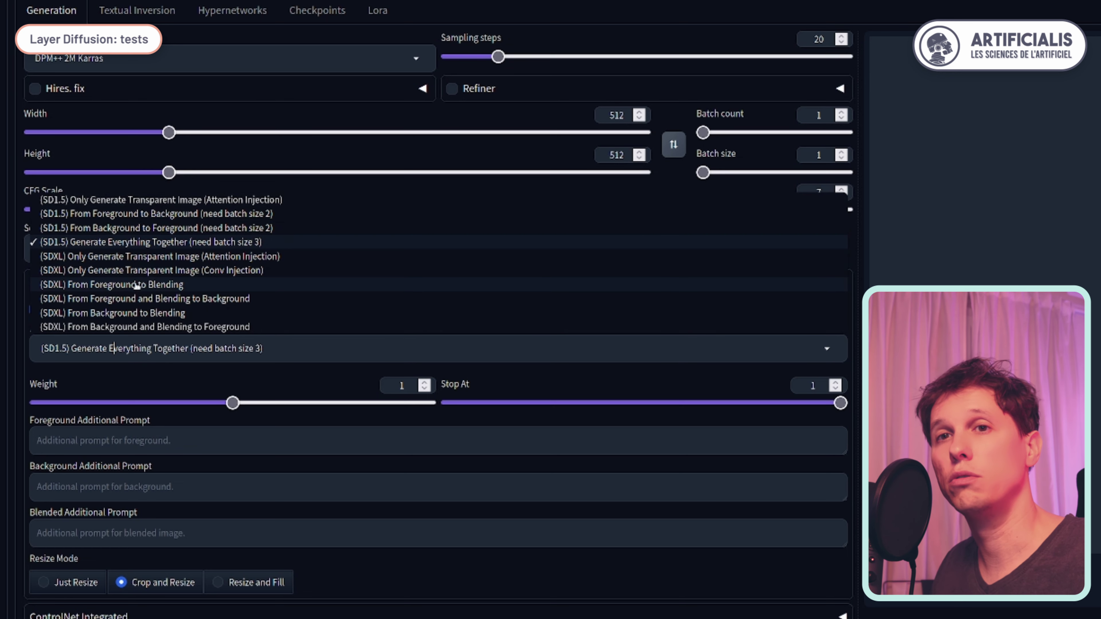
click(175, 349)
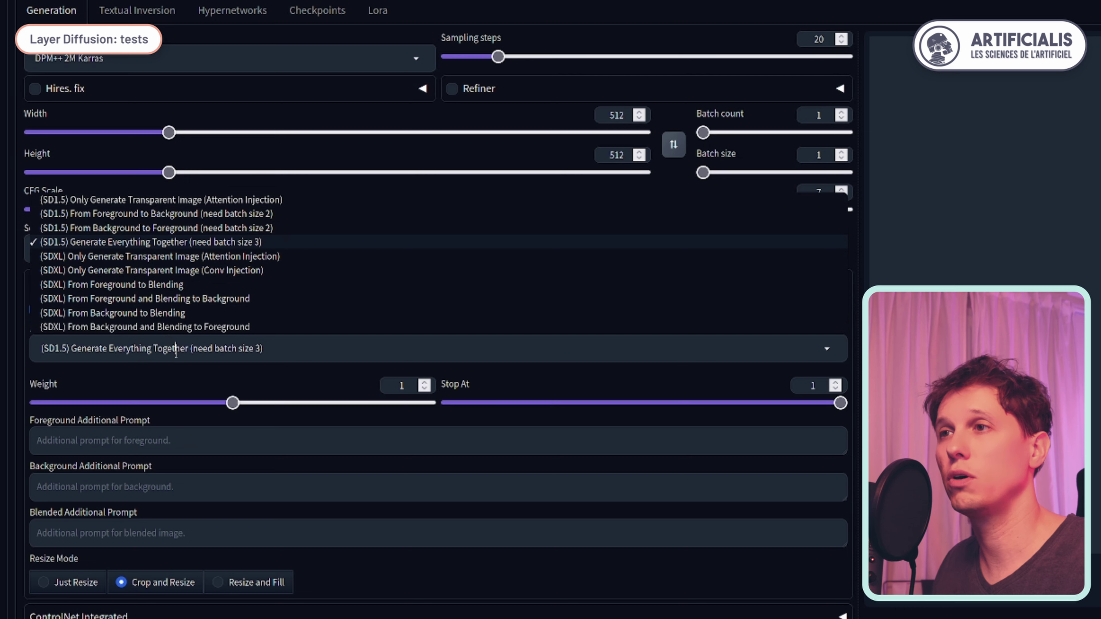
key(ctrl+a)
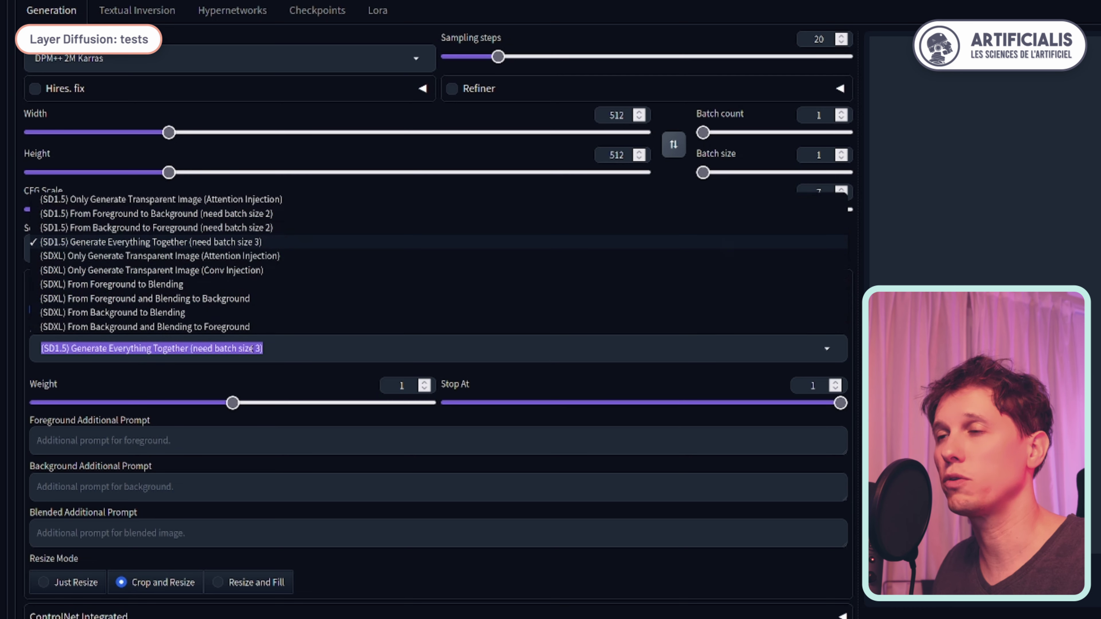
click(143, 200)
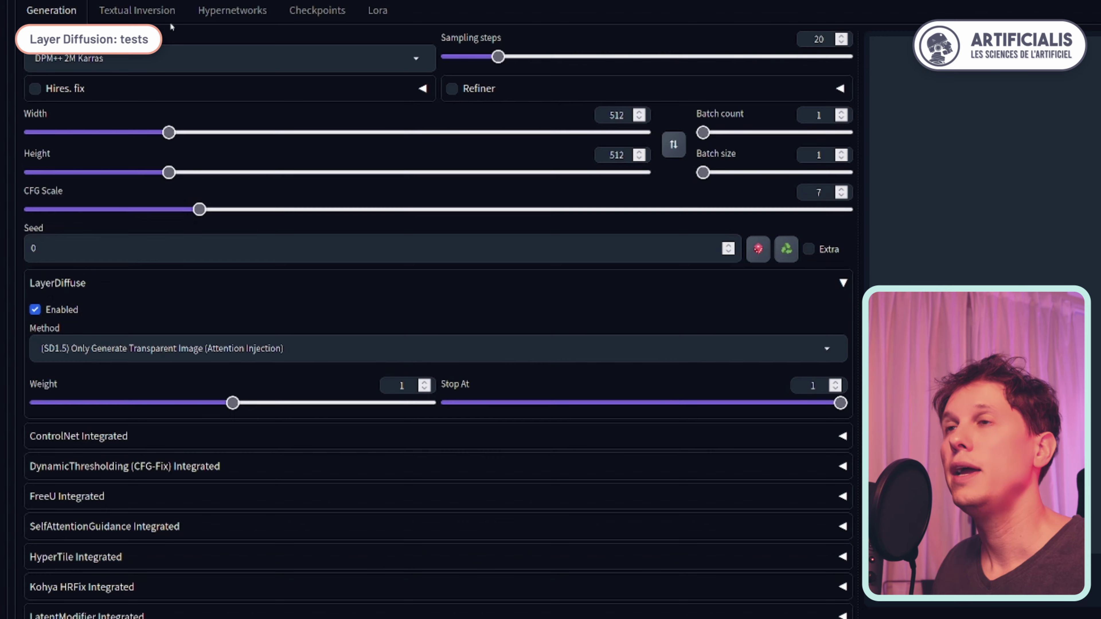
Step: Enter the prompt "a girl wearing a dress, Pixar style, 3D rendering, high quality, 4k"
scroll(172, 27, up, 3)
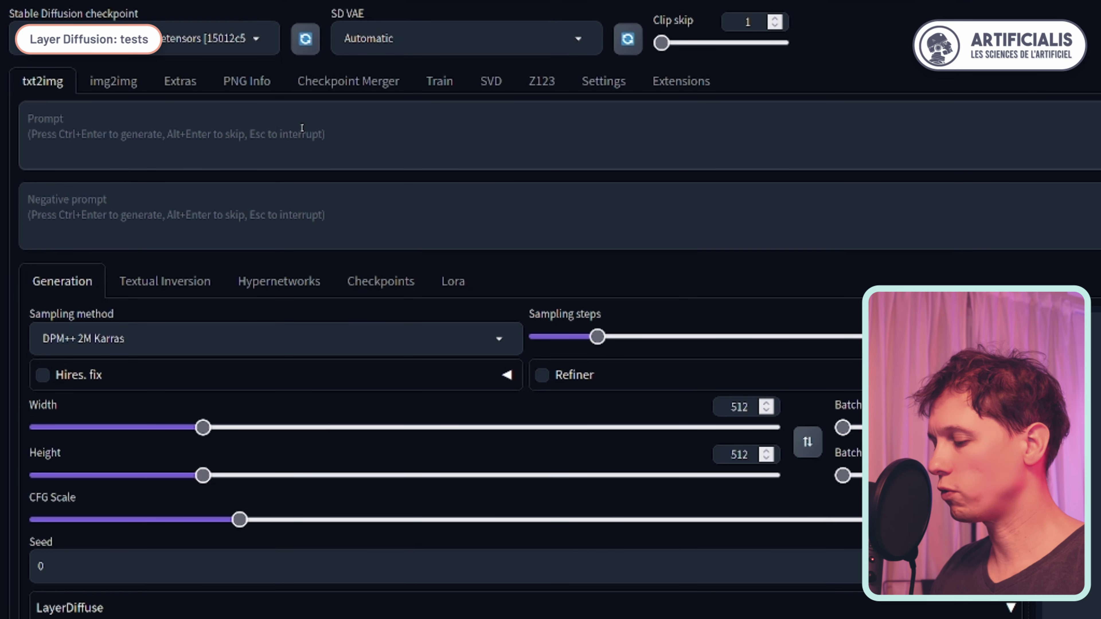
text(a girl wearing a dress, Pixar style, 3D re)
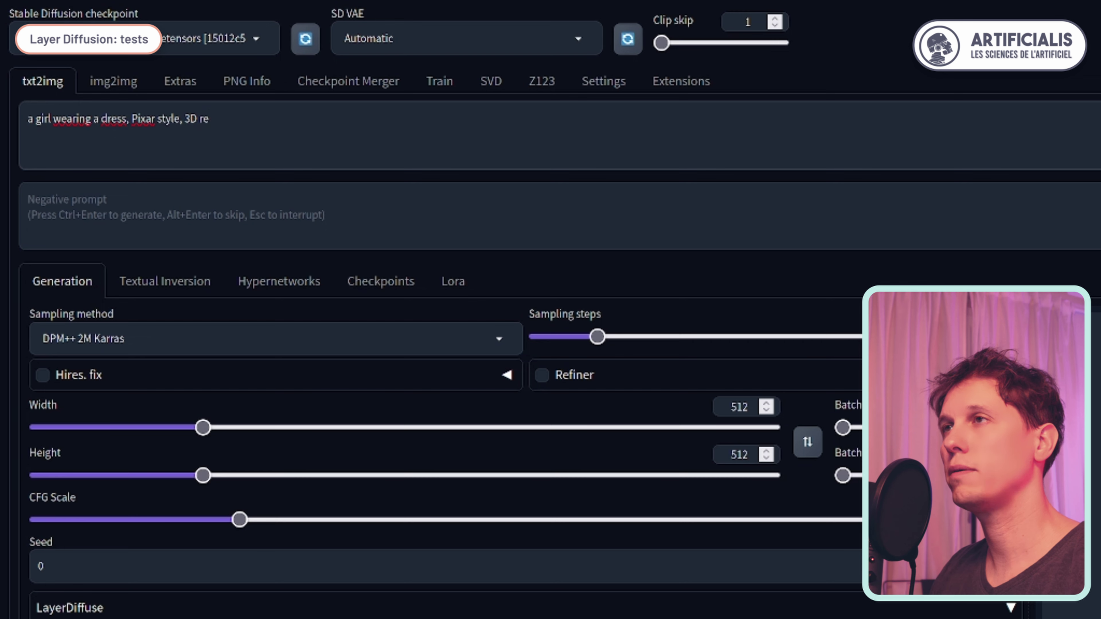
text(ndering, high quality, 4k)
Step: Enter the negative prompt "nsfw, ugly, bad quality" and generate the image
key(Tab)
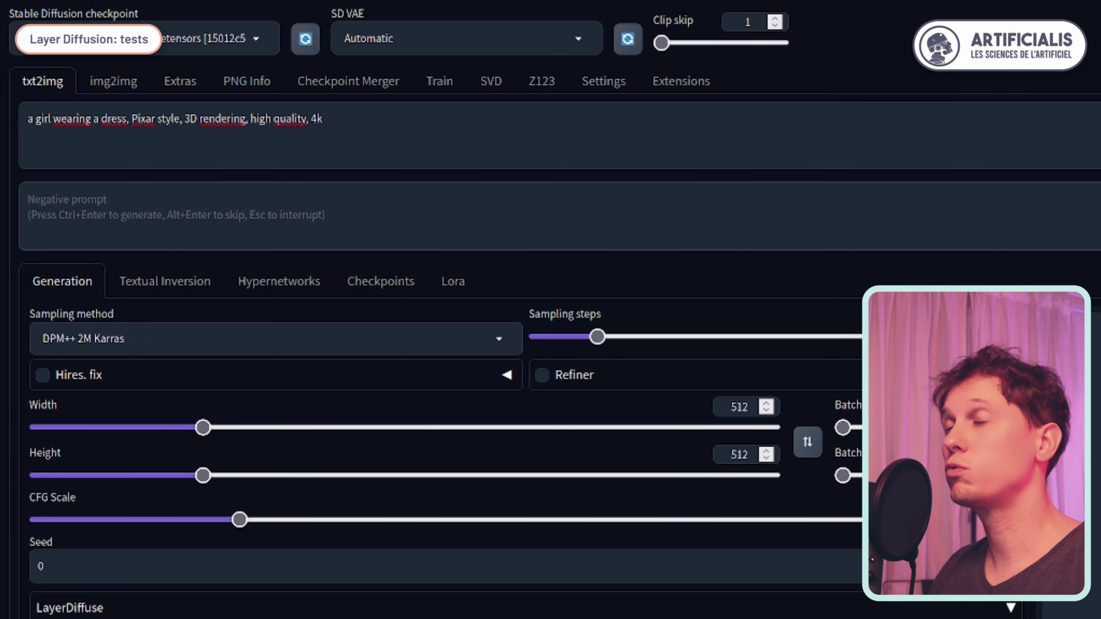
text(nsfw)
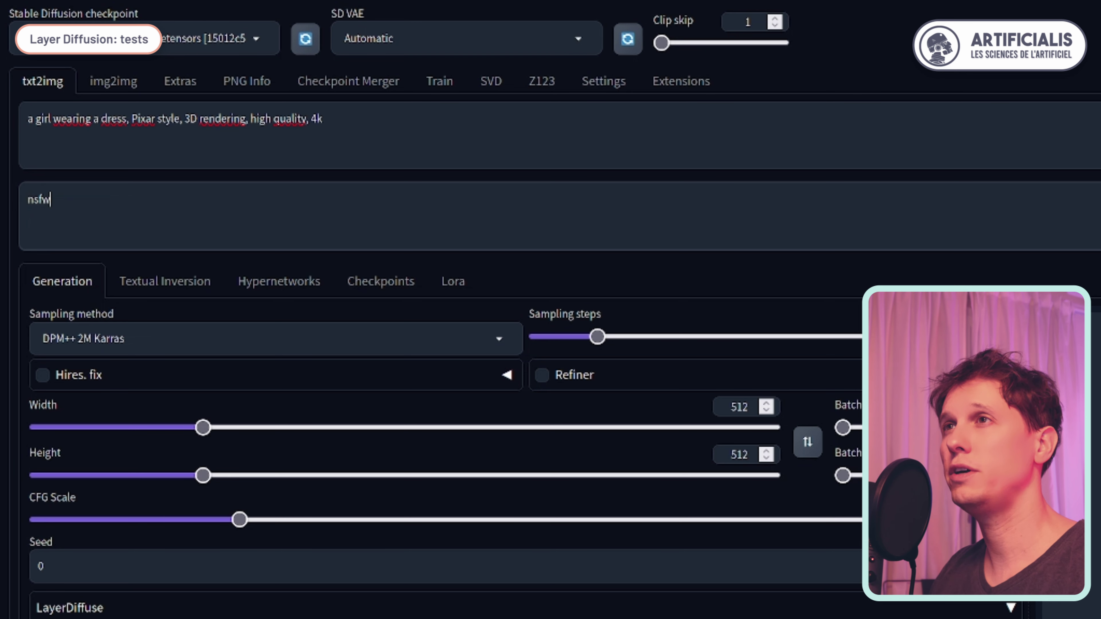
text(, ugly, )
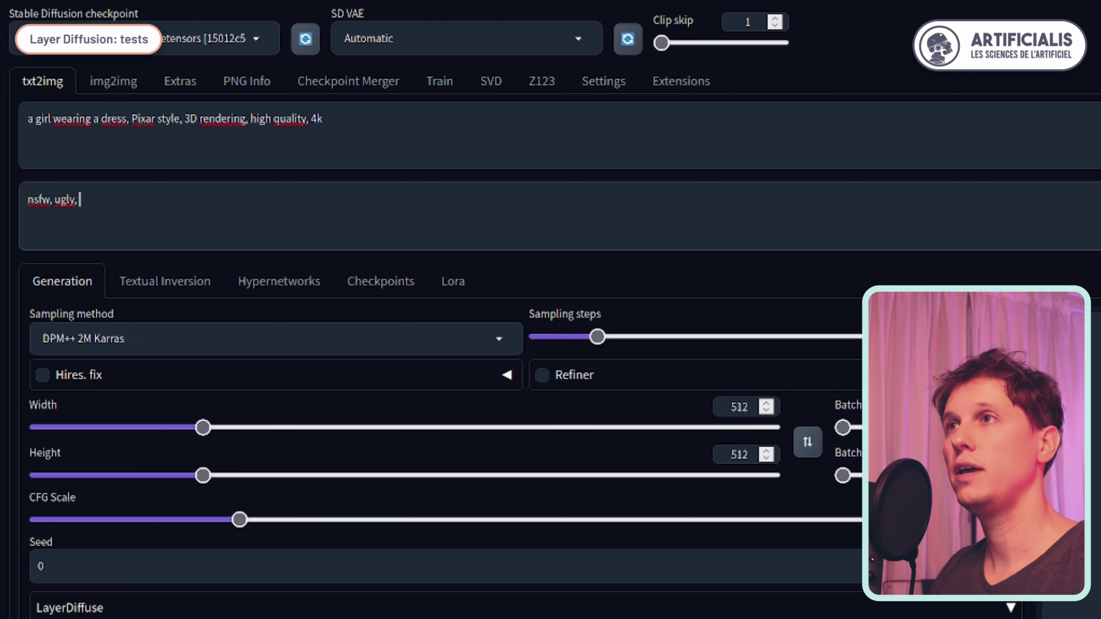
text(bad quality)
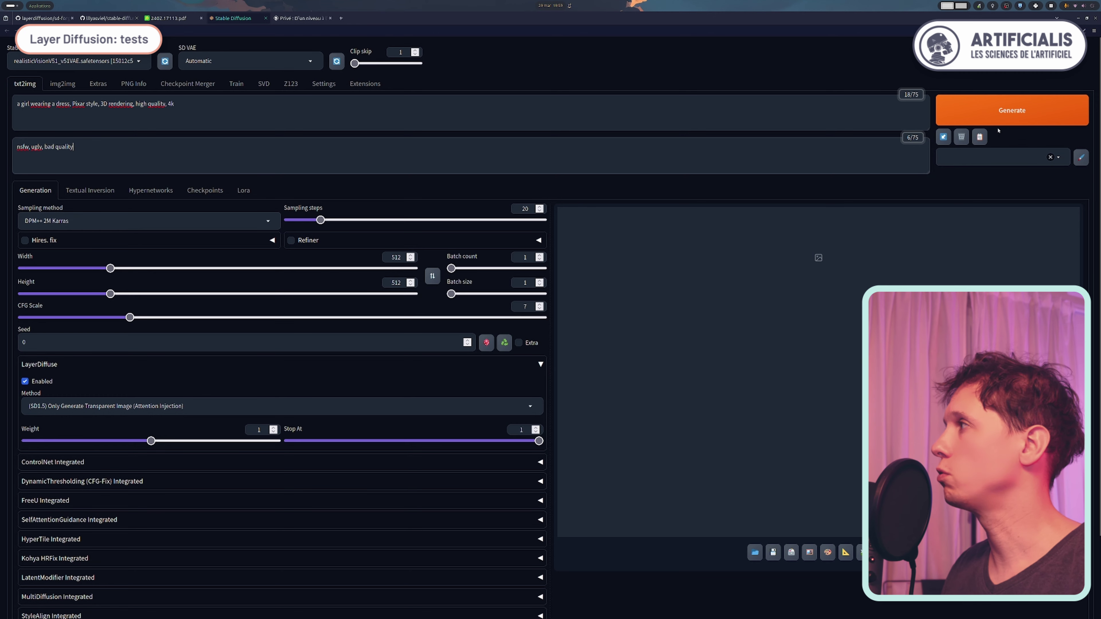
click(1012, 111)
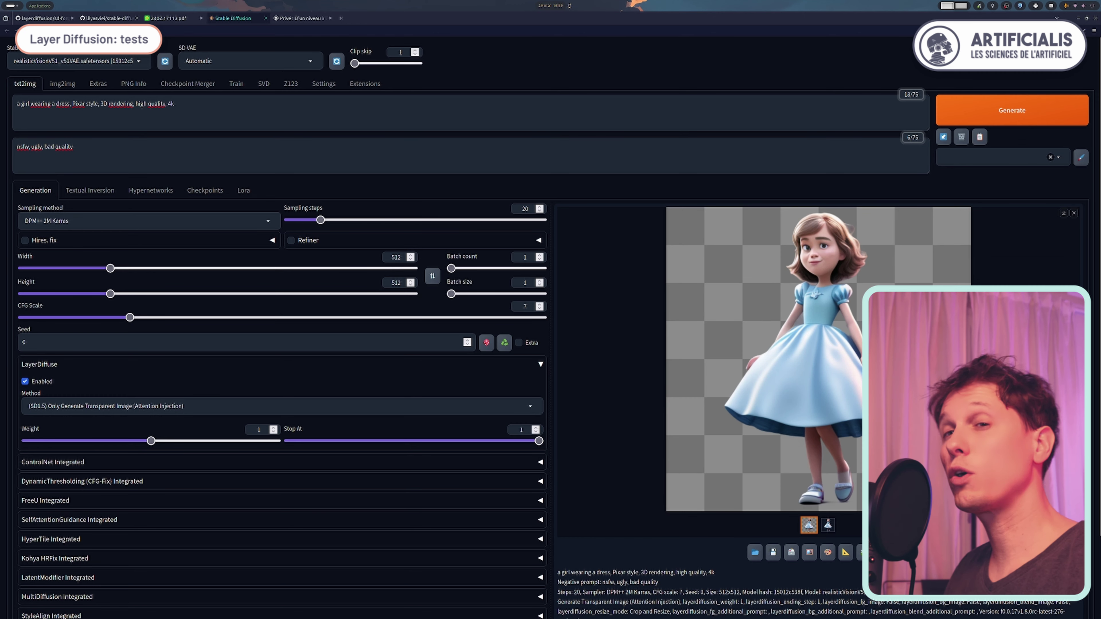
Step: Examine both generated results enlarged: the girl on the checkerboard background and the version with a transparent background
click(825, 389)
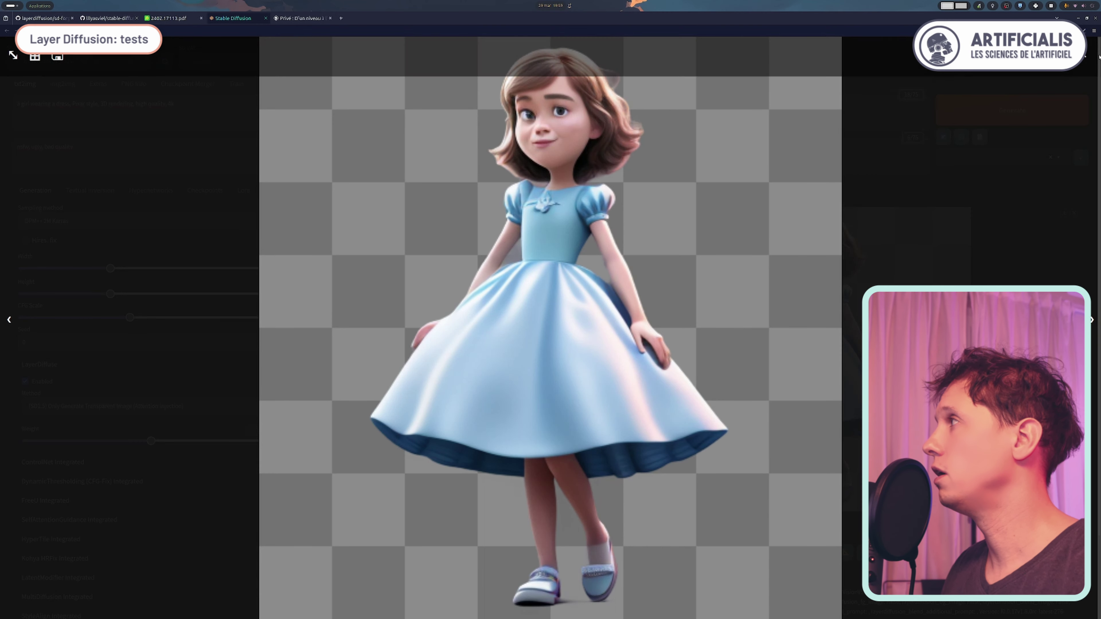
click(797, 299)
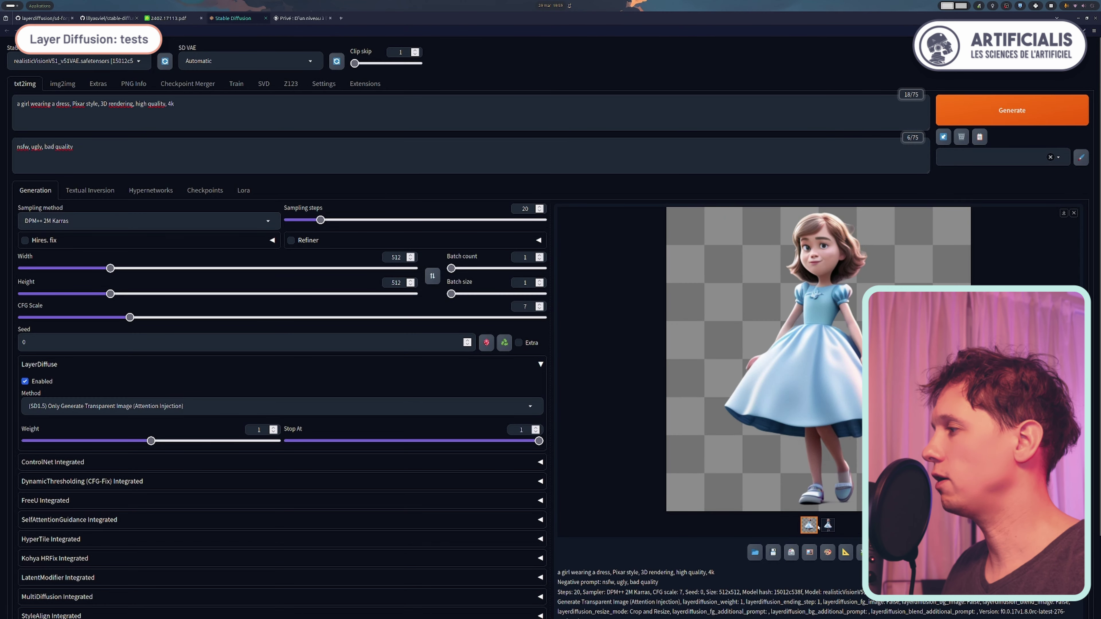
click(818, 489)
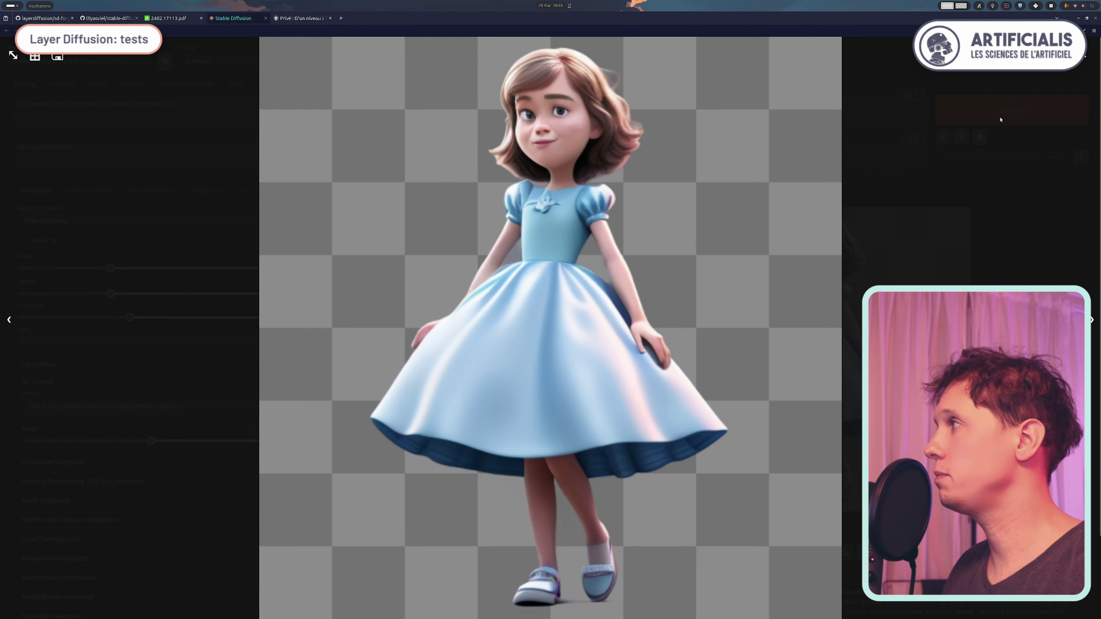
click(857, 520)
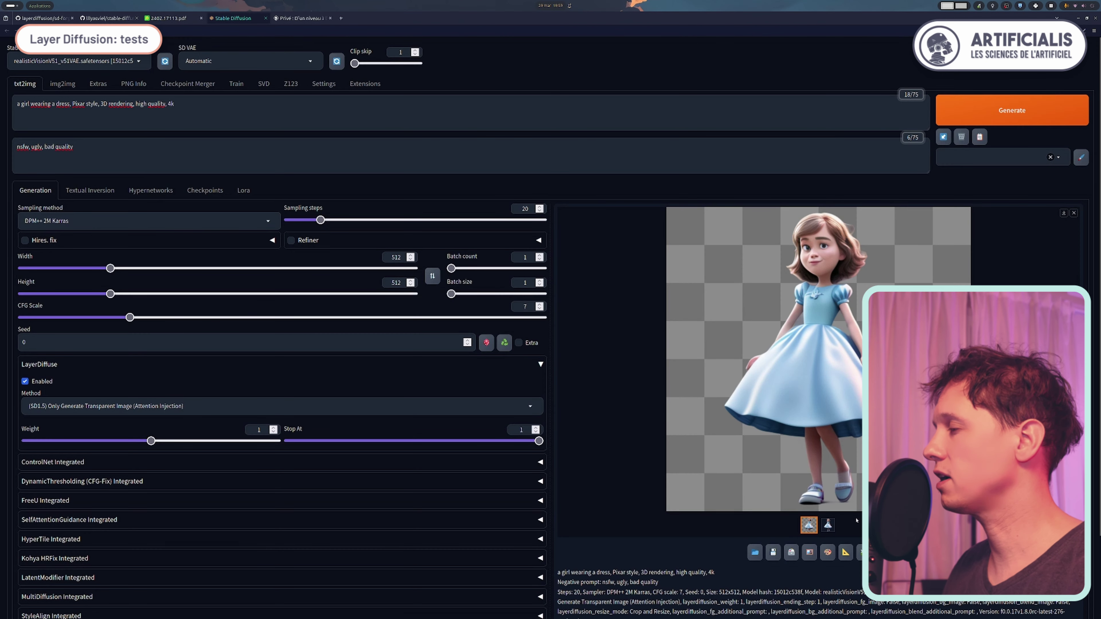
click(827, 525)
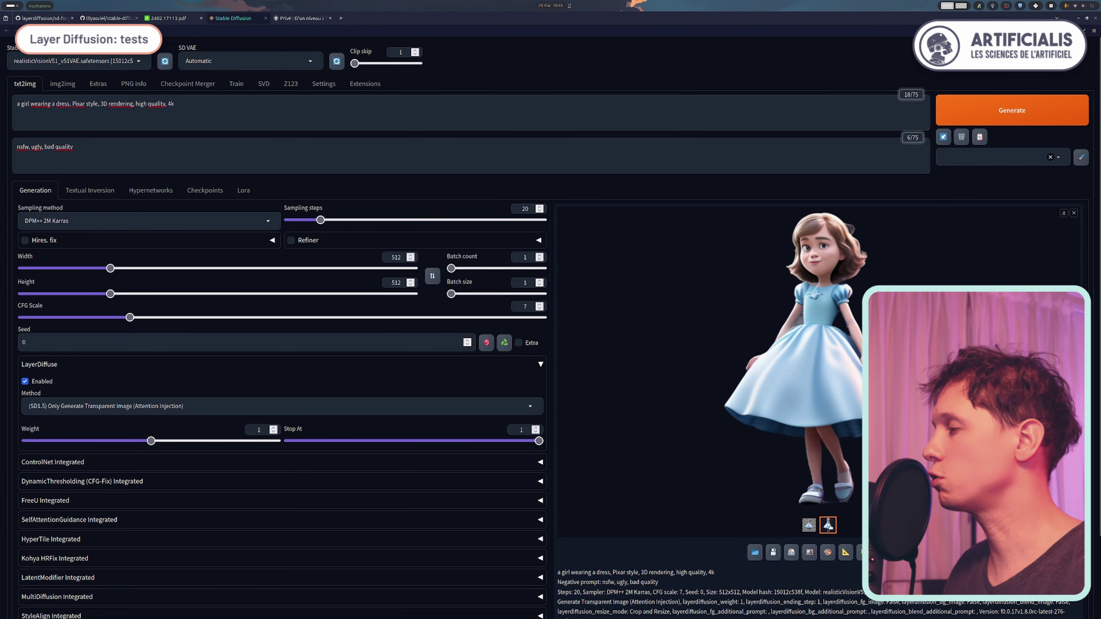
click(819, 378)
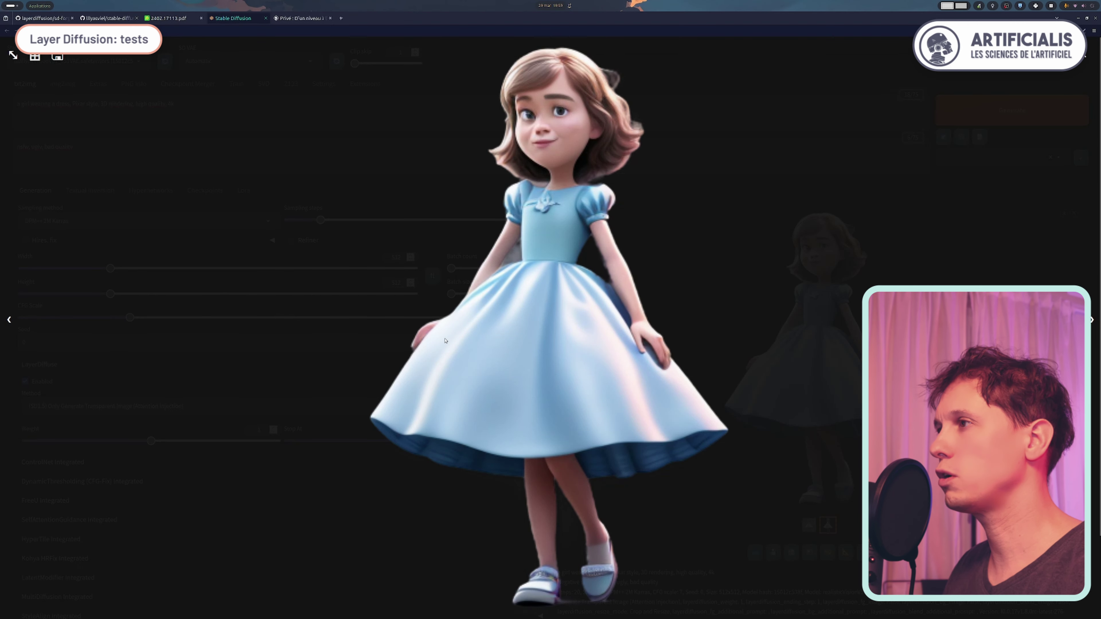
Step: Try Hires. fix with the 4x-UltraSharp upscaler on the girl image, close the enlarged result and turn Hires. fix off again
click(649, 355)
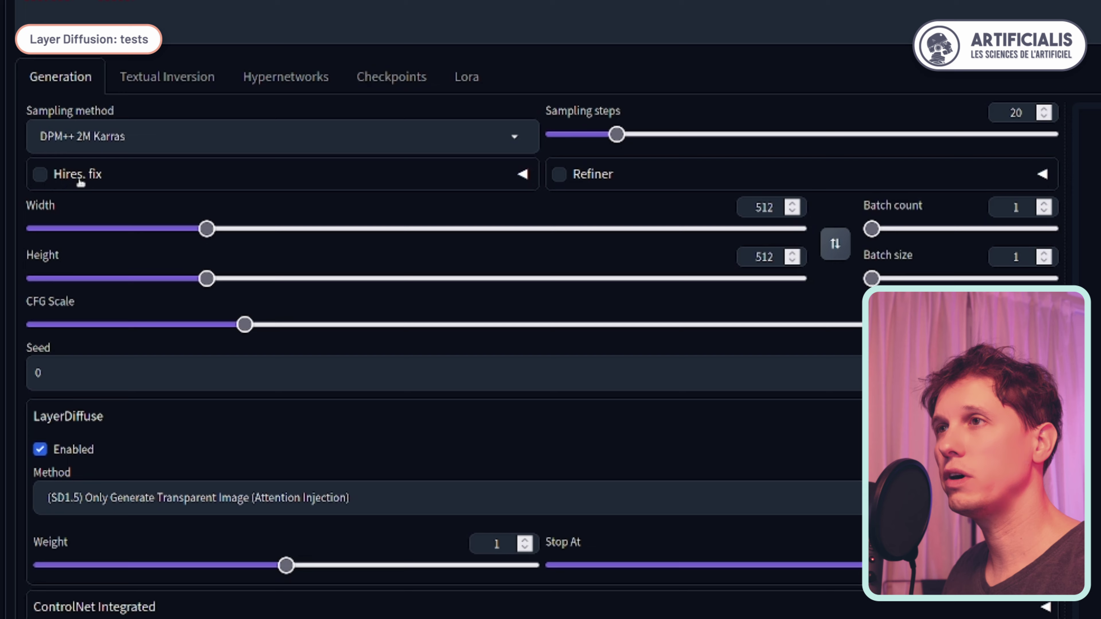
click(44, 242)
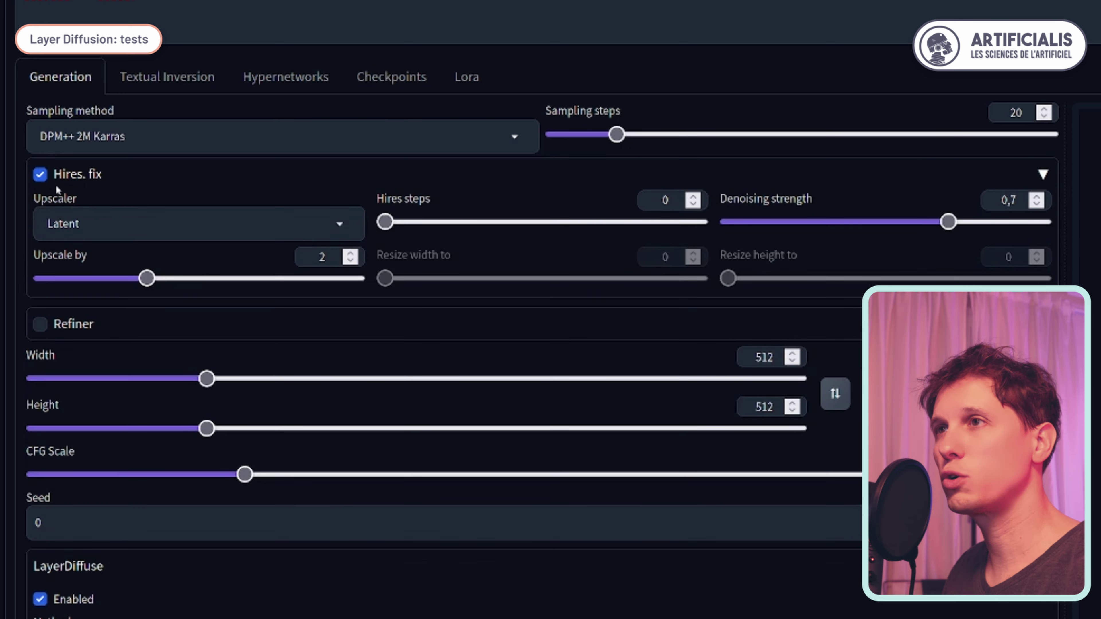
click(74, 262)
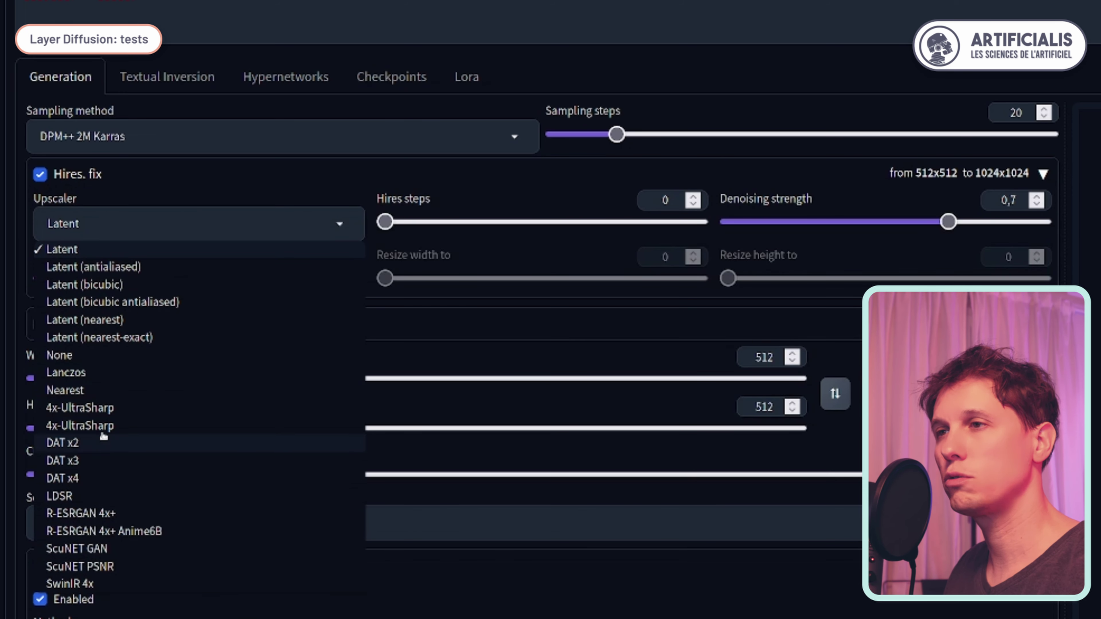
click(102, 409)
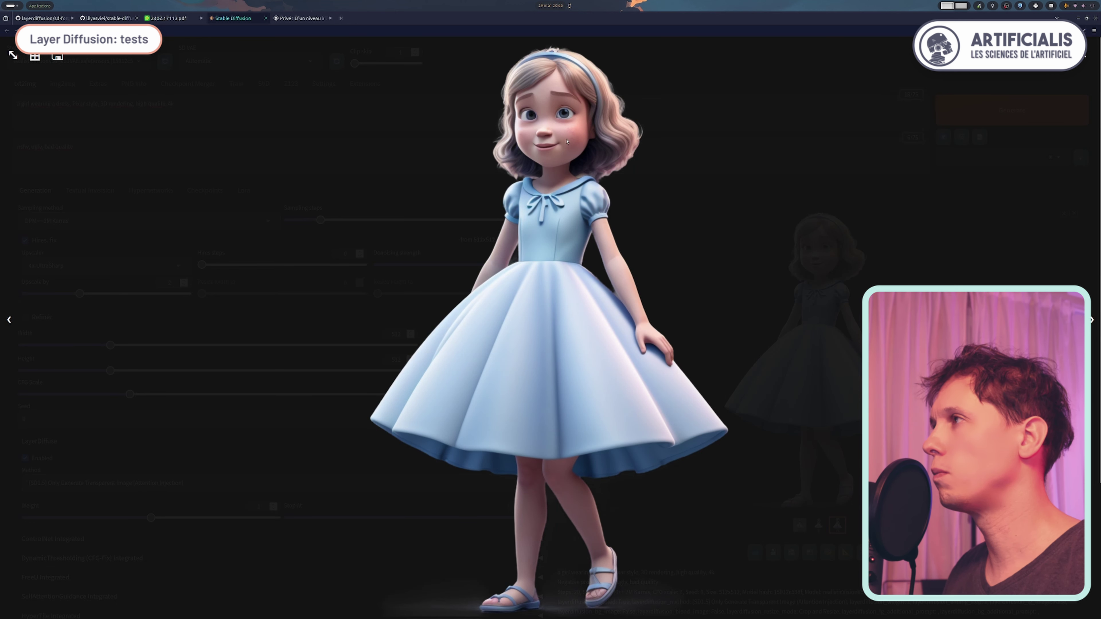
click(483, 358)
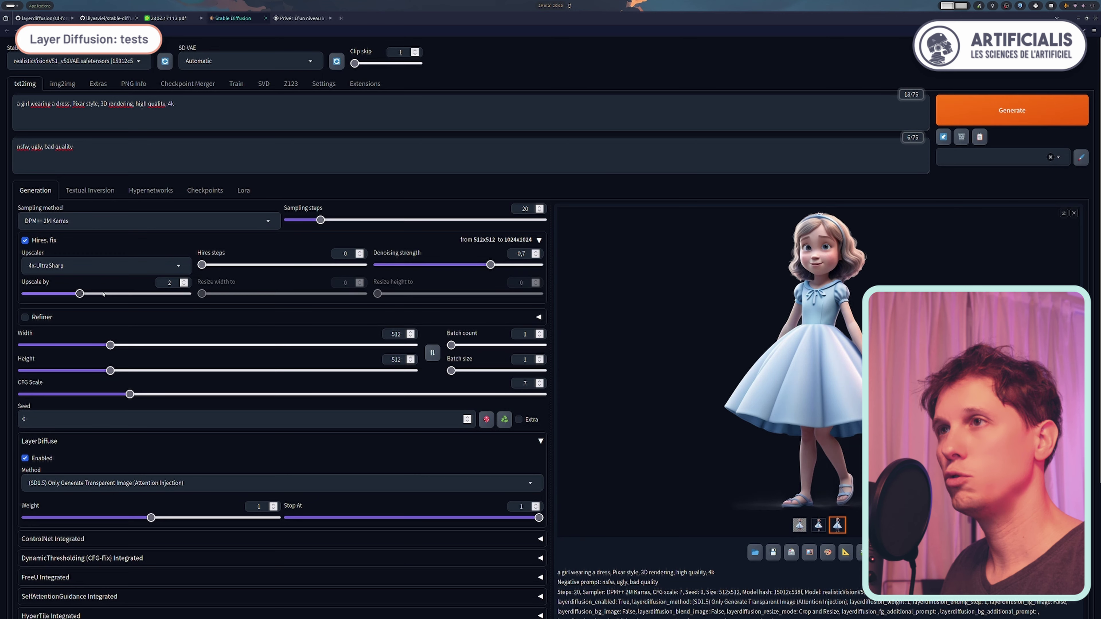
click(25, 240)
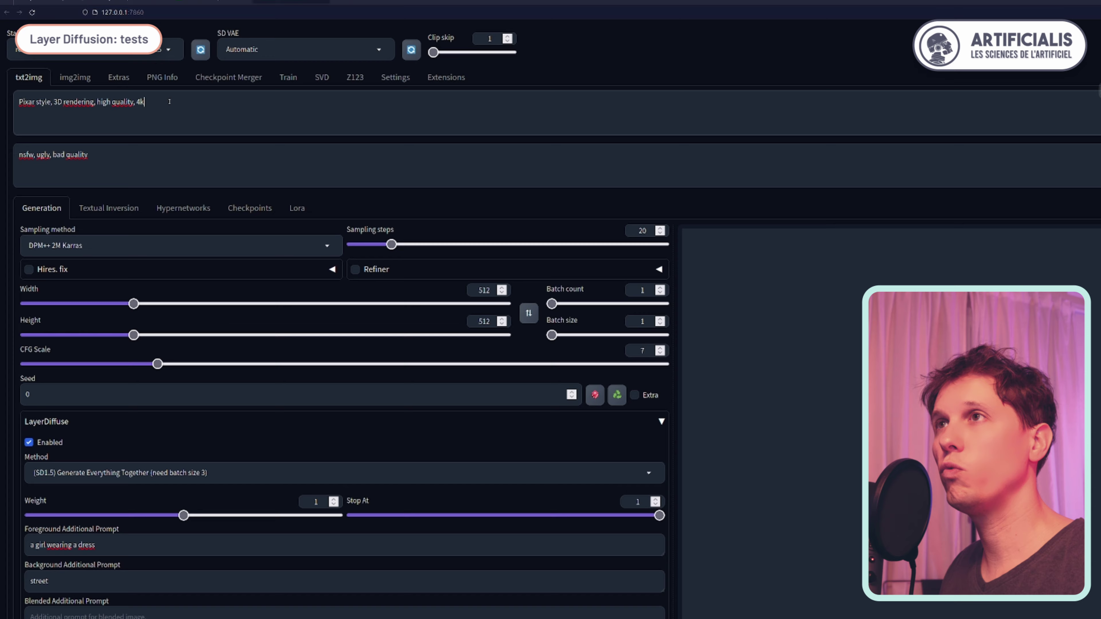
Step: Shorten the prompt to "high quality, 4k" and change the negative prompt to "nsfw, bad, ugly"
drag(156, 115, 77, 117)
click(255, 119)
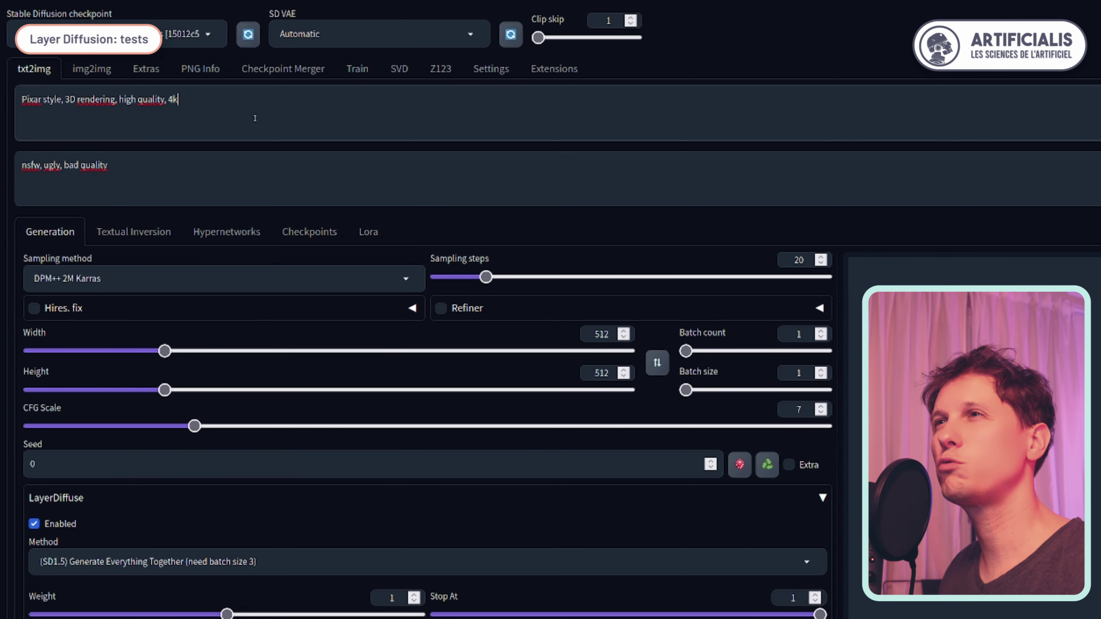
drag(118, 99, 21, 100)
key(BackSpace)
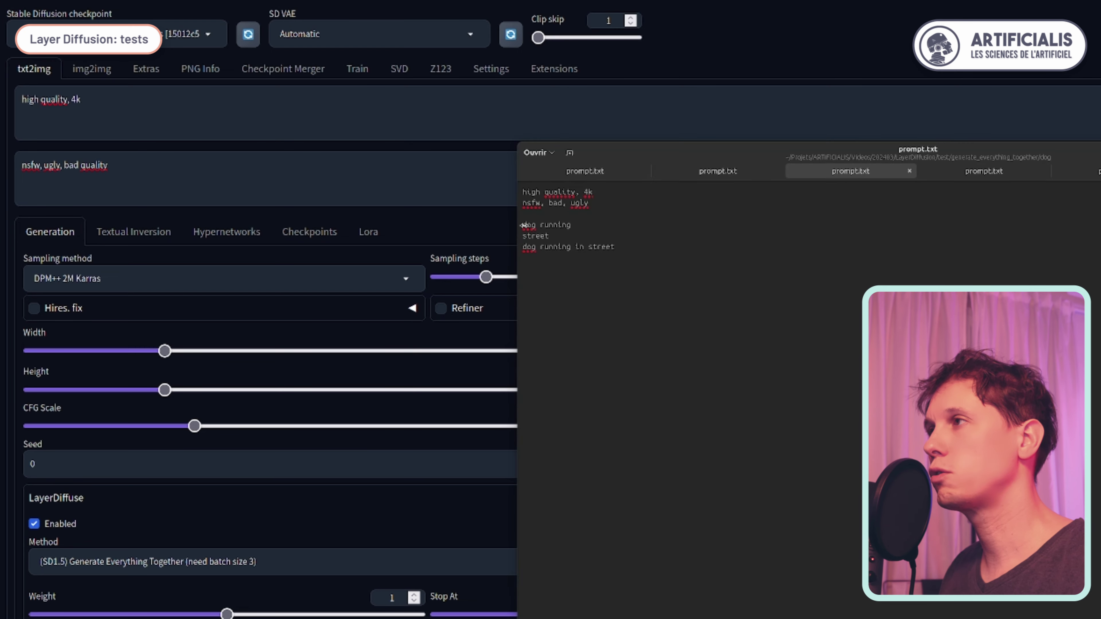
drag(44, 165, 108, 166)
text(bad, ugly)
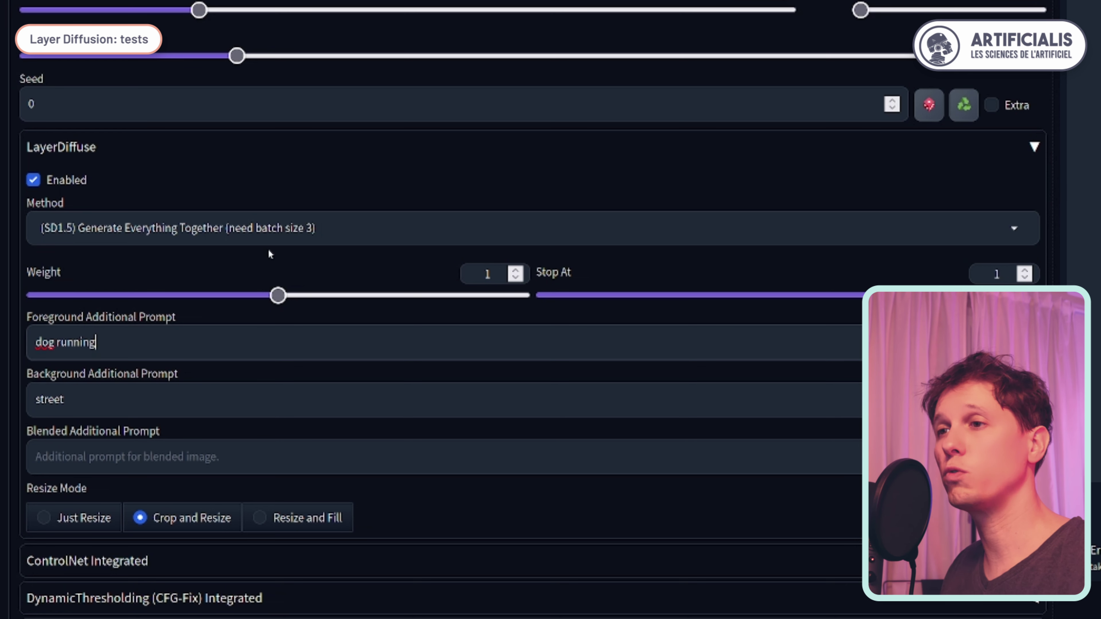
Step: Review LayerDiffuse's background prompt and set the Blended Additional Prompt to "dog running in street"
click(92, 386)
drag(73, 396, 20, 397)
click(129, 408)
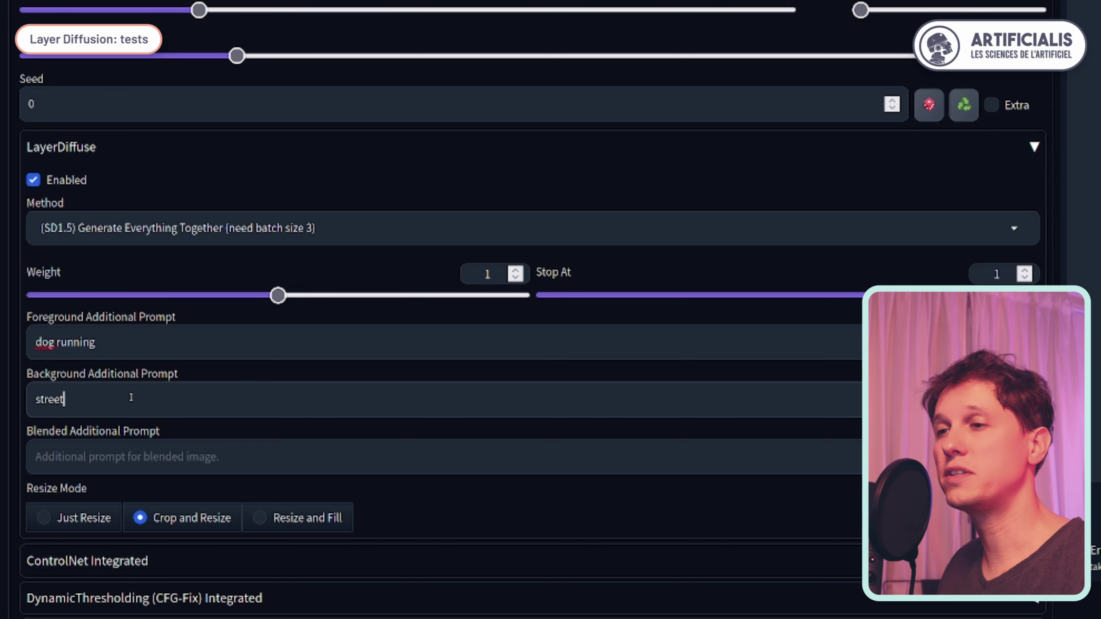
click(108, 454)
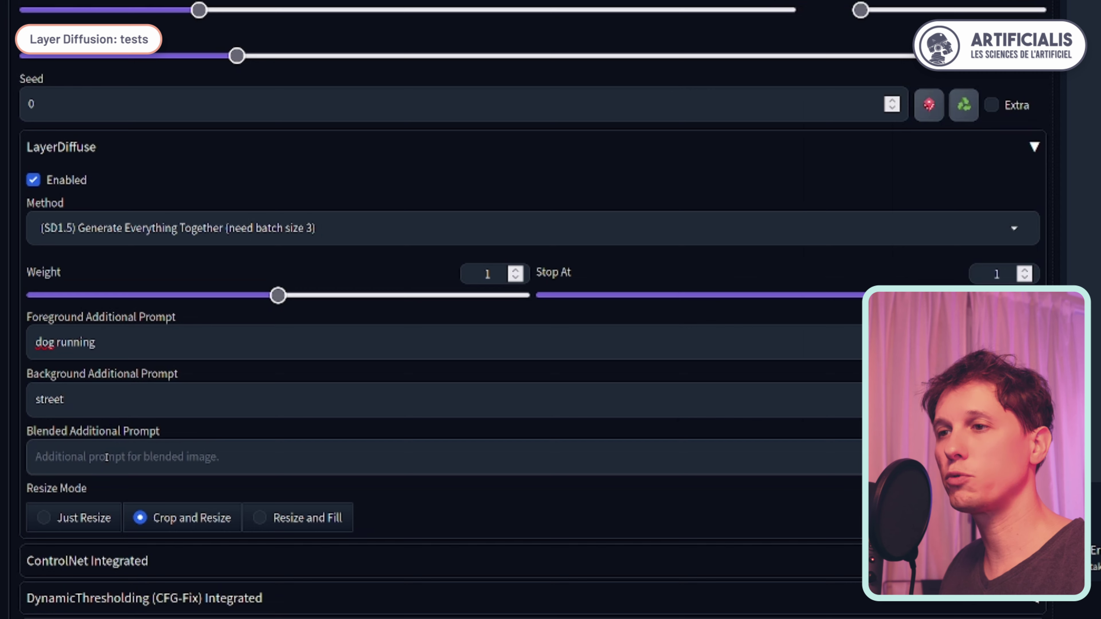
text(dog running in street)
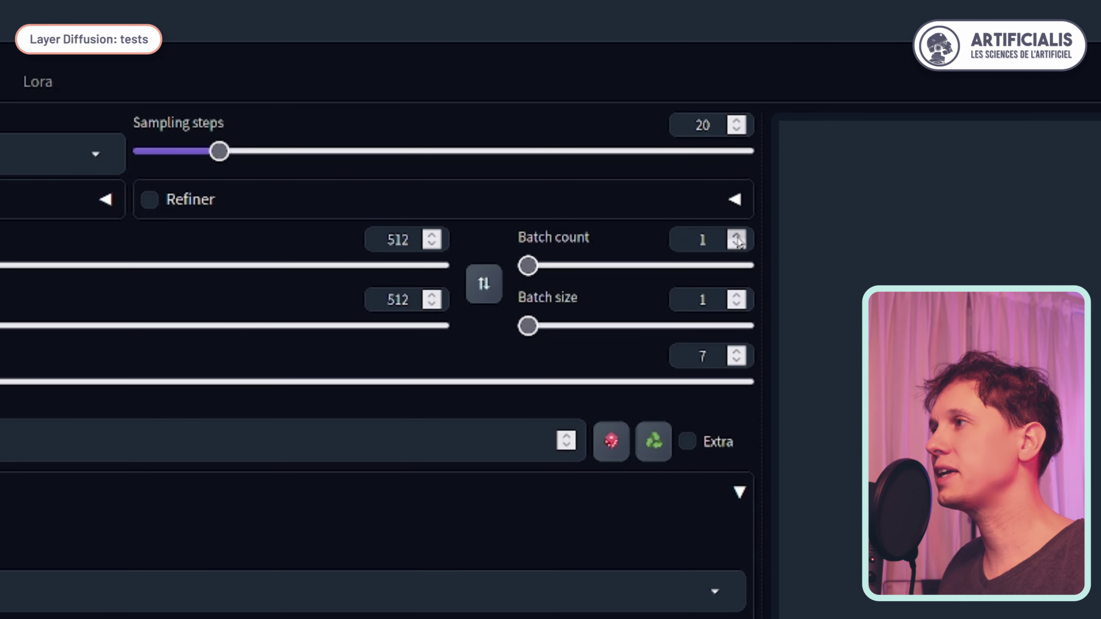
Step: Set the batch size to 3 and the batch count to 4, and generate the dog and street images
click(737, 237)
click(736, 236)
click(736, 236)
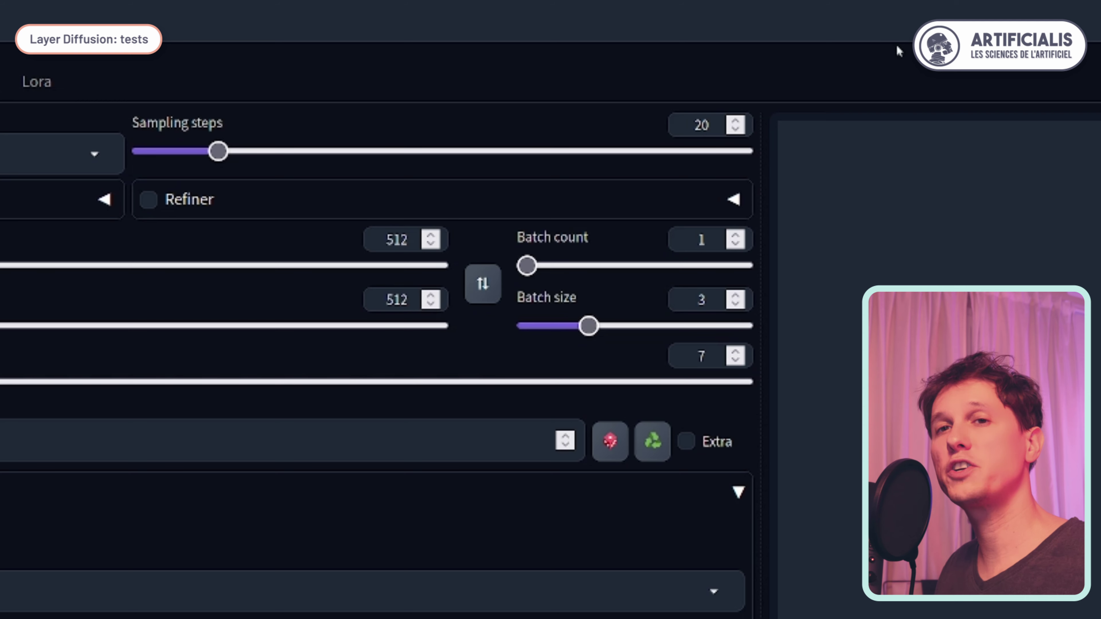
click(735, 234)
click(735, 234)
click(735, 235)
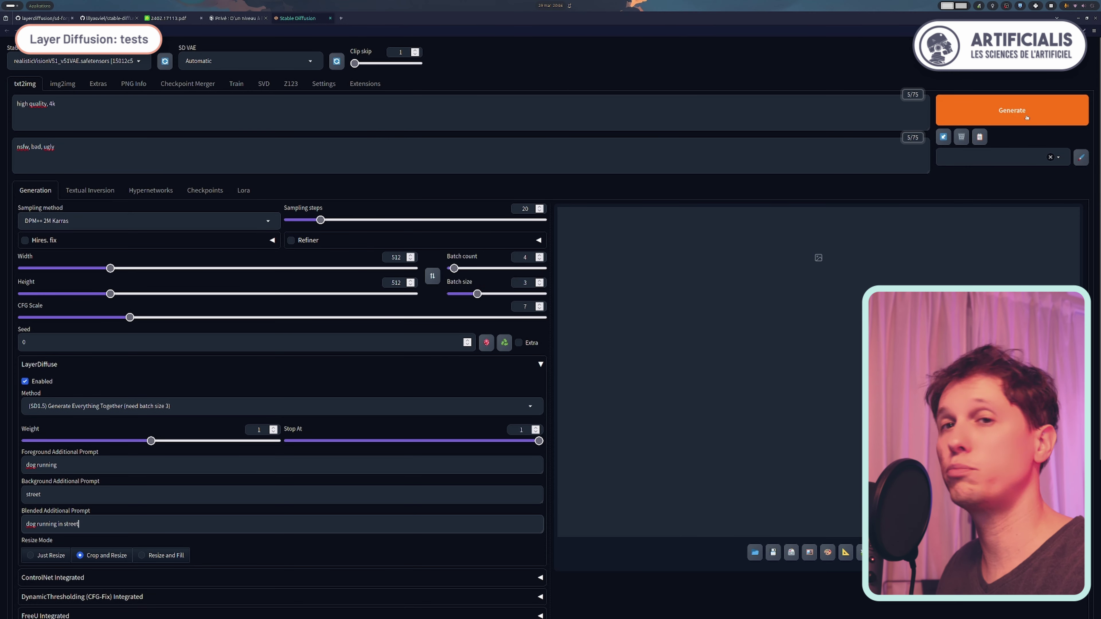
click(1026, 117)
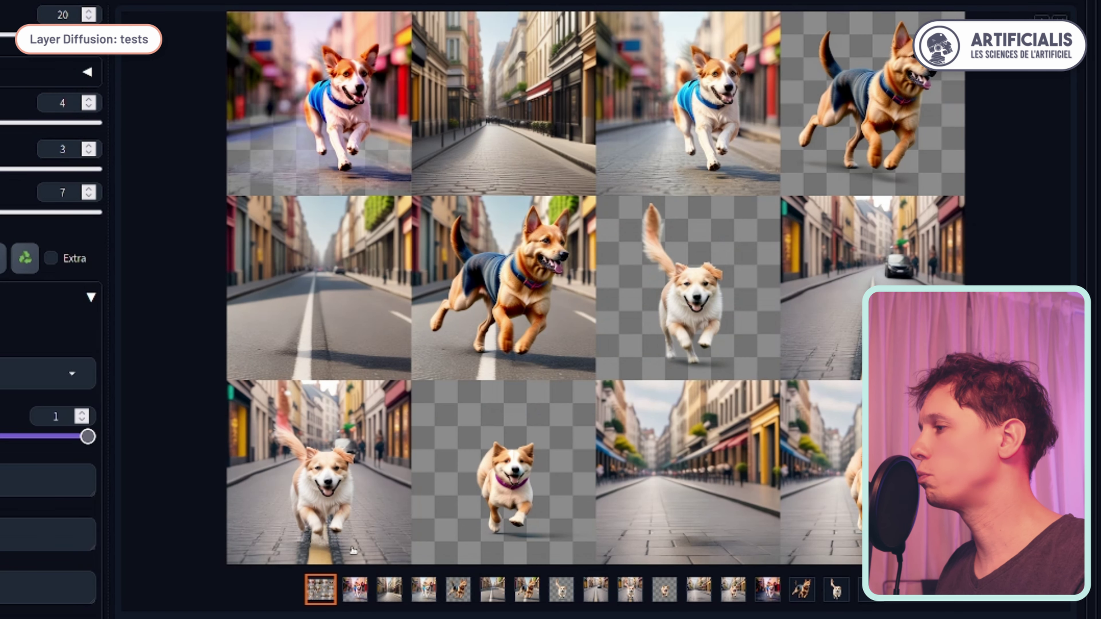
Step: Examine individual results from the batch: the dog on the checkerboard, the empty street background and the blended dog in the street
click(369, 591)
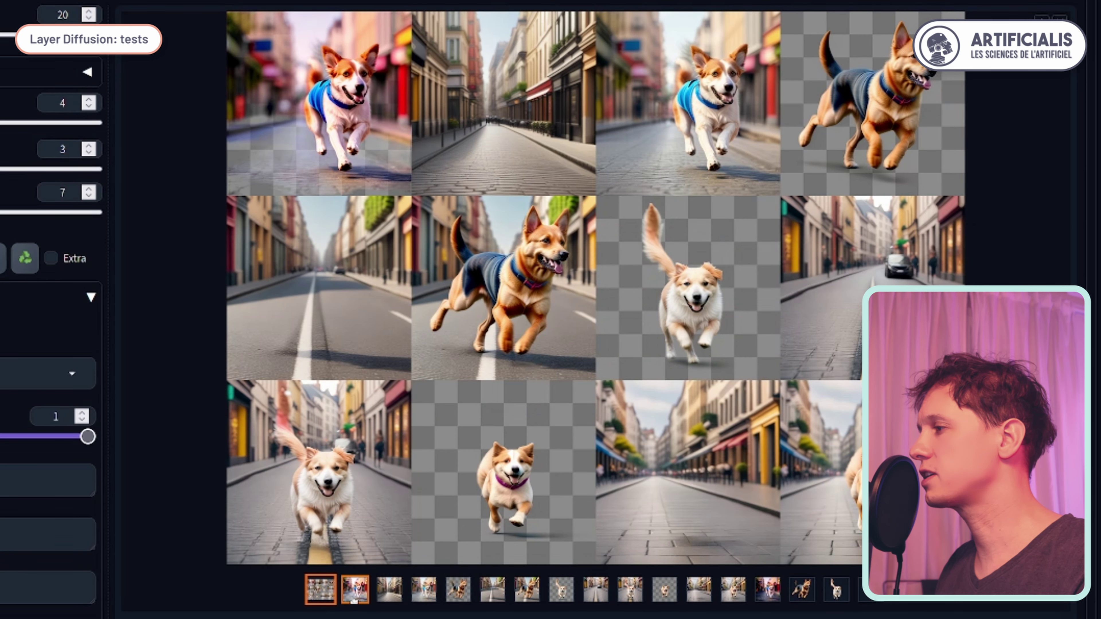
click(458, 589)
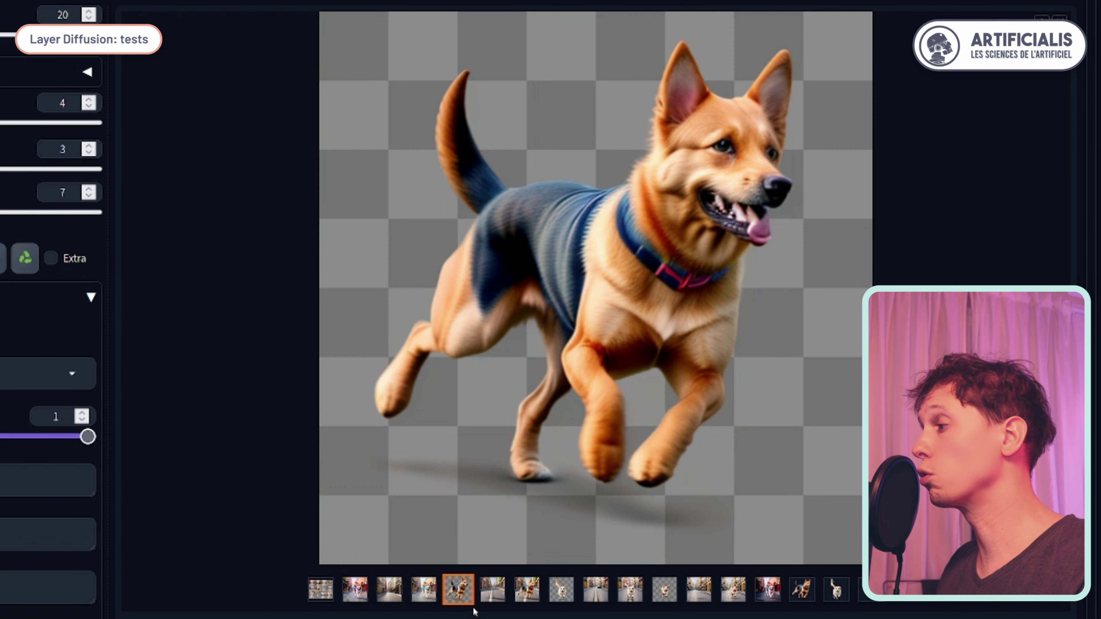
click(492, 597)
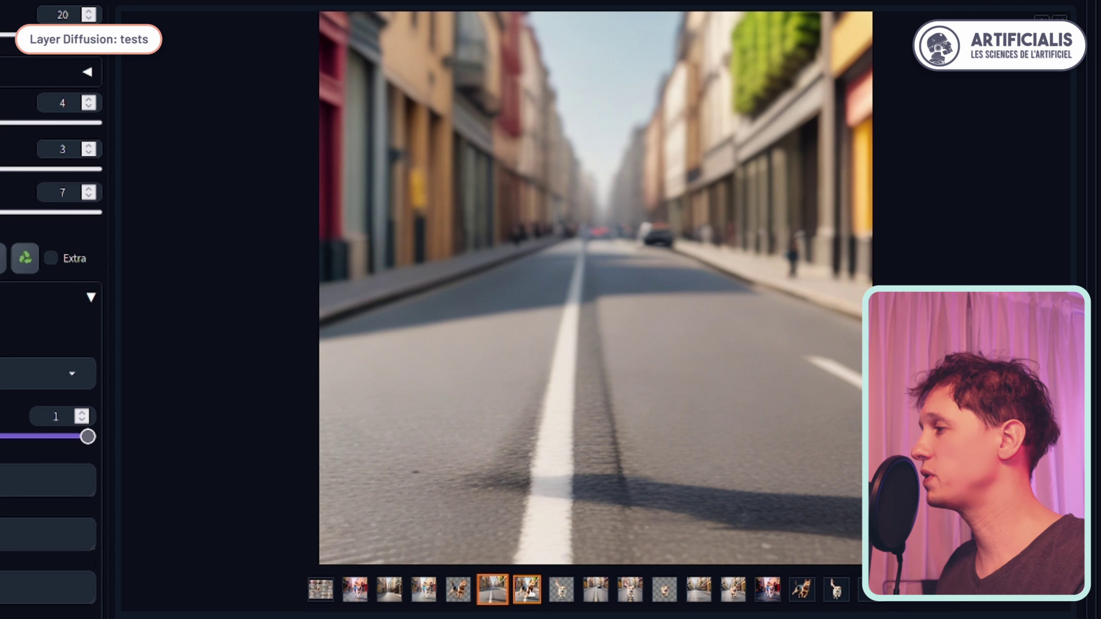
click(525, 595)
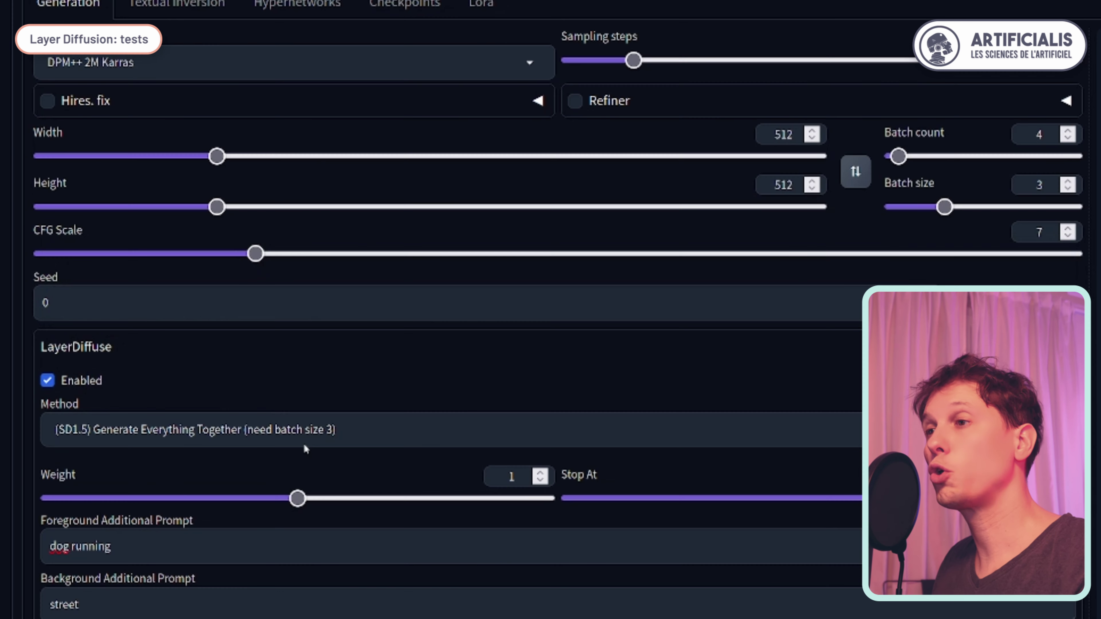
Step: Set the LayerDiffuse method to "(SD1.5) From Foreground to Background (need batch size 2)" and review its foreground image options
click(303, 429)
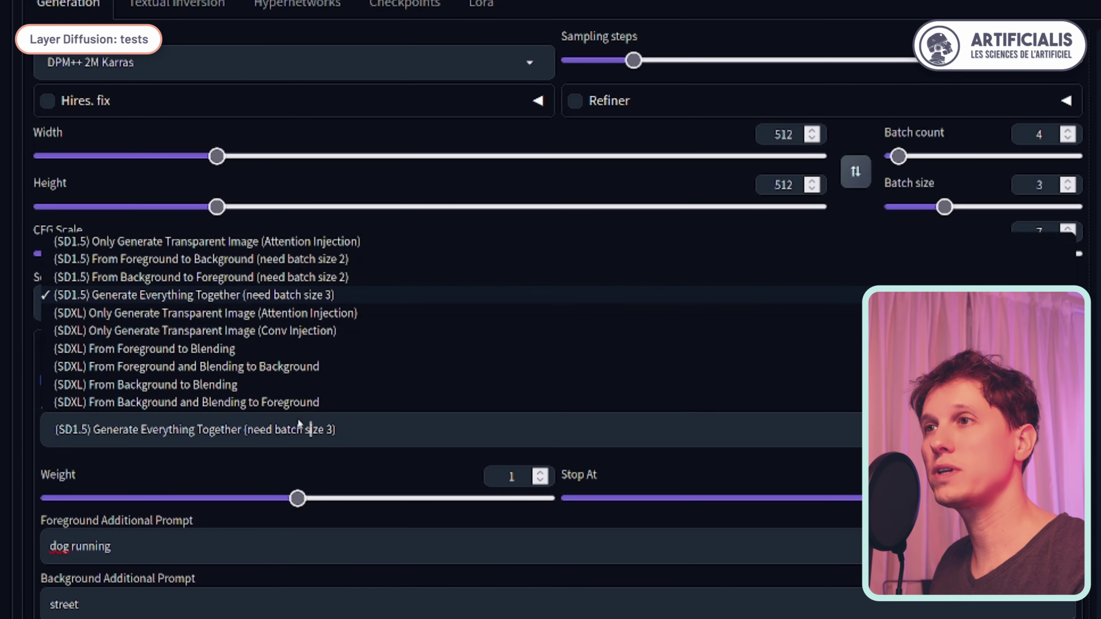
click(203, 263)
scroll(200, 481, down, 5)
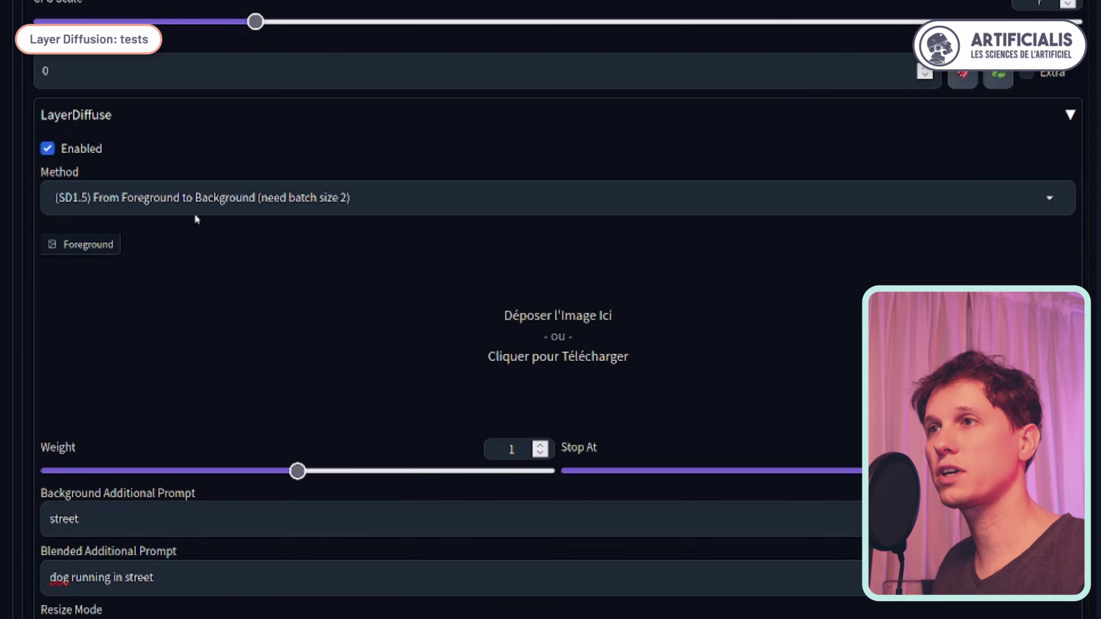
scroll(197, 212, up, 2)
scroll(198, 207, up, 1)
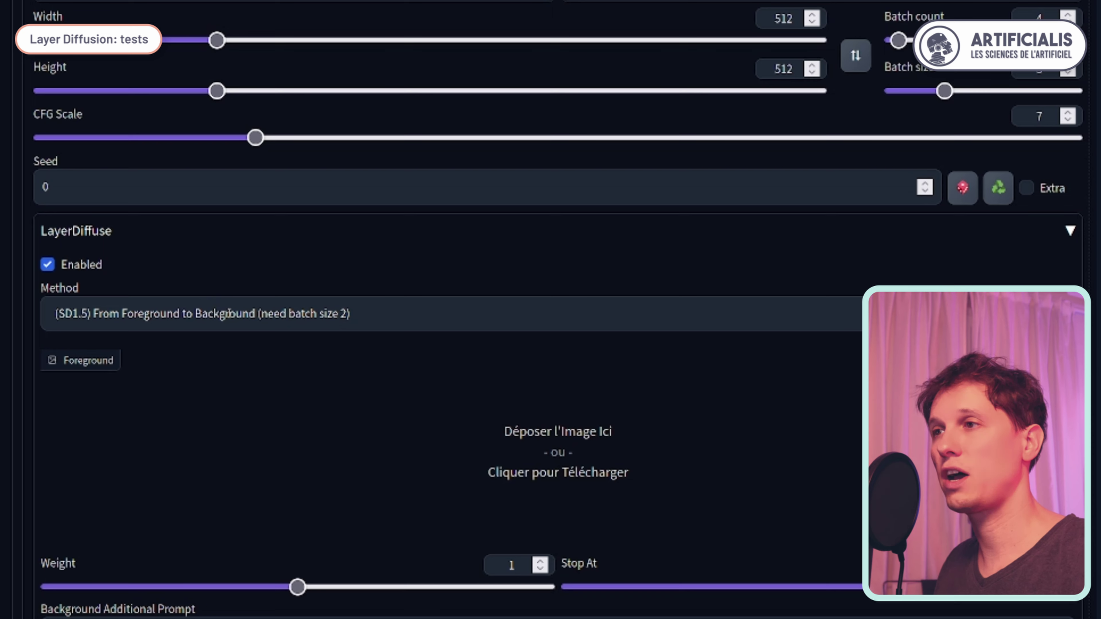
scroll(430, 444, down, 5)
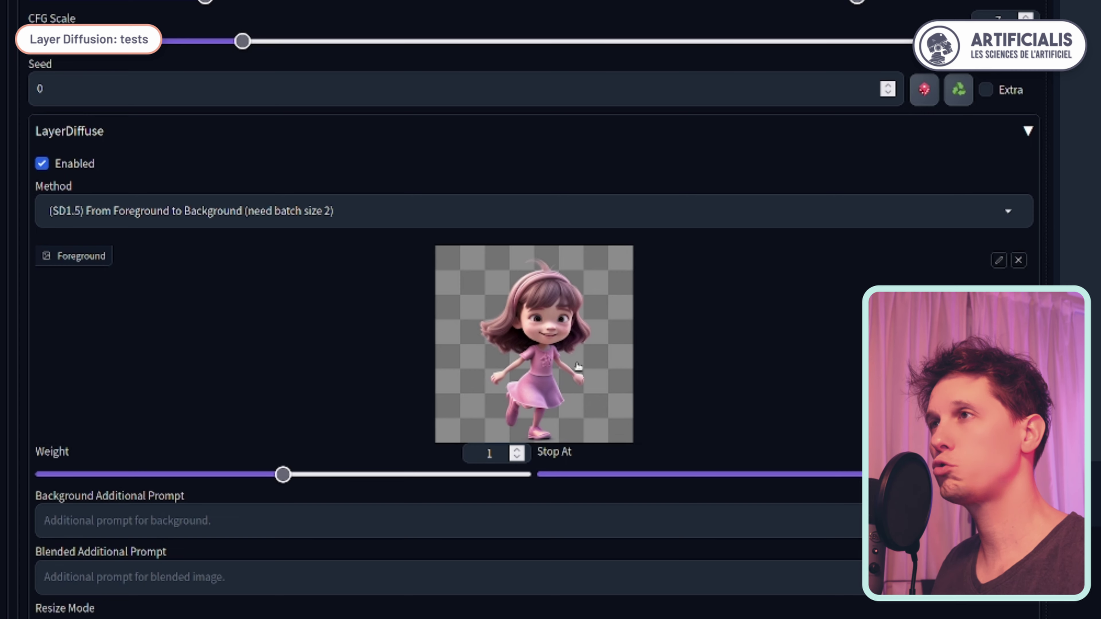
Step: Enter the prompt "street, high quality, 4k" and the negative prompt "nsfw, nude, bad, ugly" for the girl foreground image
scroll(576, 368, up, 4)
scroll(576, 370, down, 2)
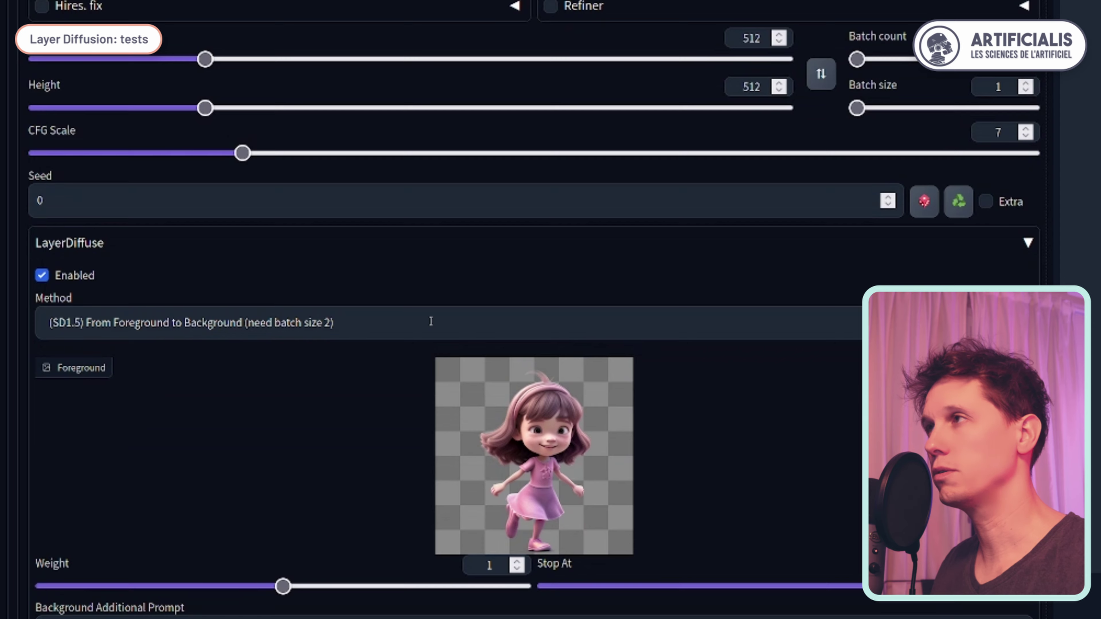
scroll(316, 339, up, 2)
scroll(271, 153, up, 5)
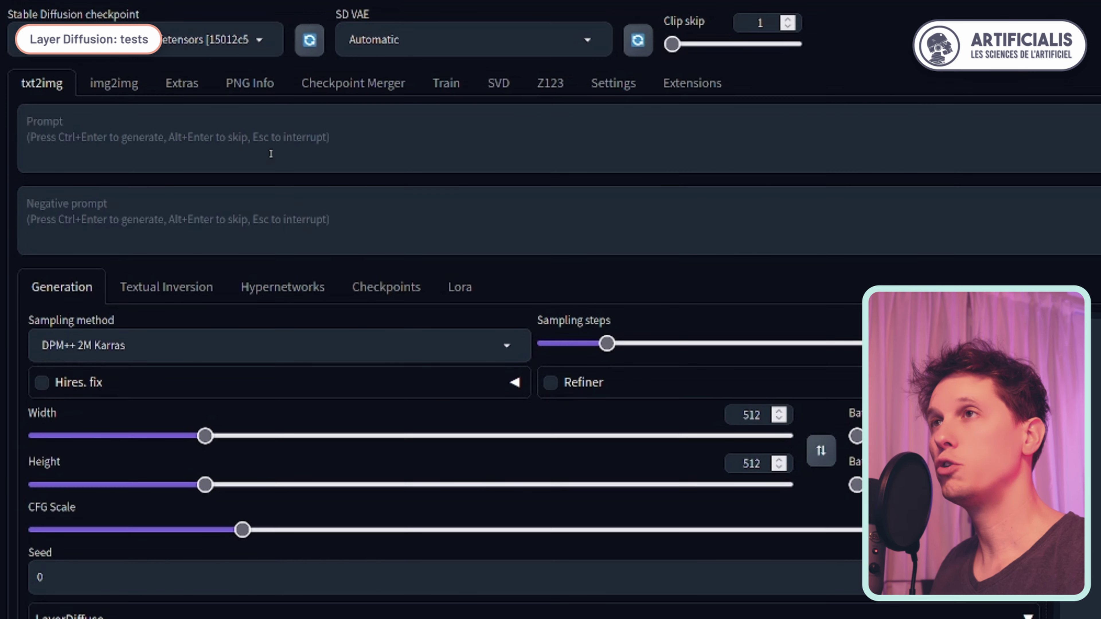
click(271, 154)
text(street, high quality, 4k)
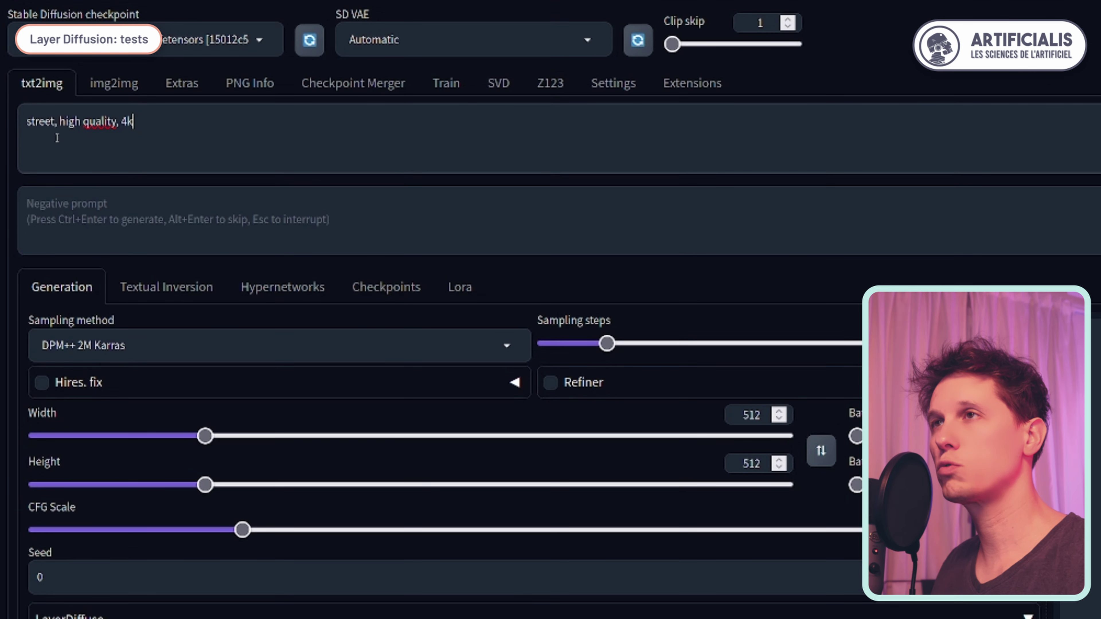
double_click(44, 122)
click(100, 149)
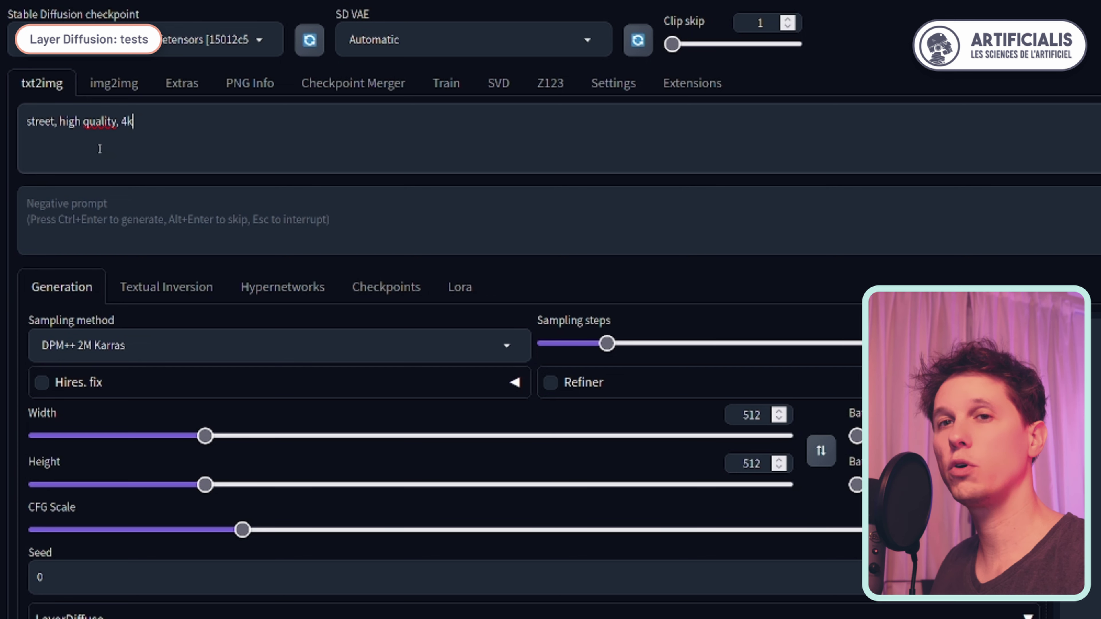
click(93, 122)
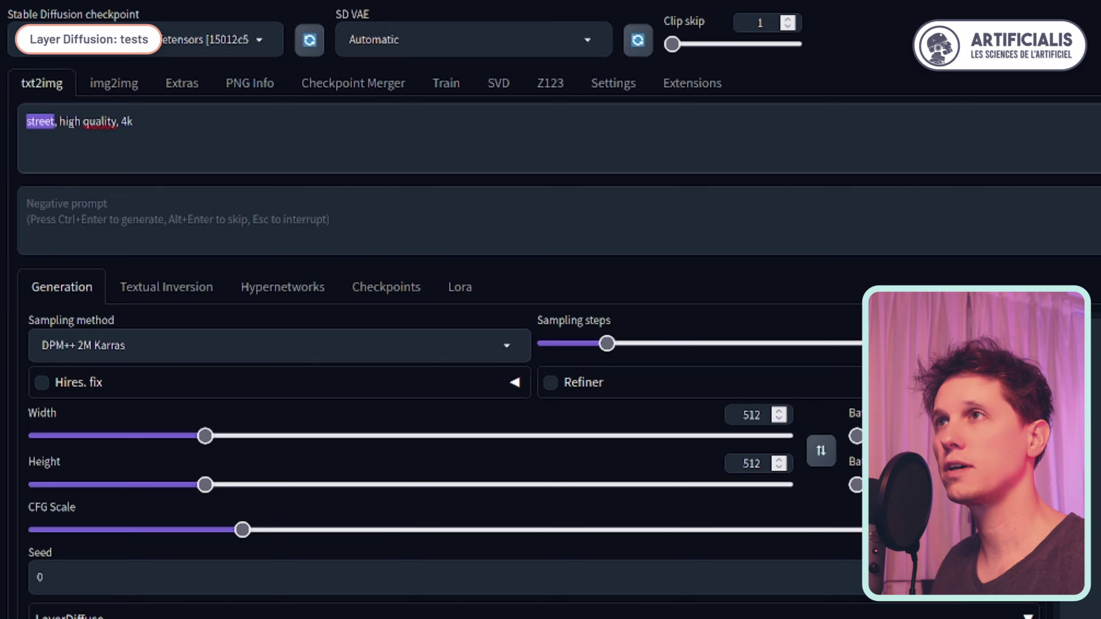
click(155, 205)
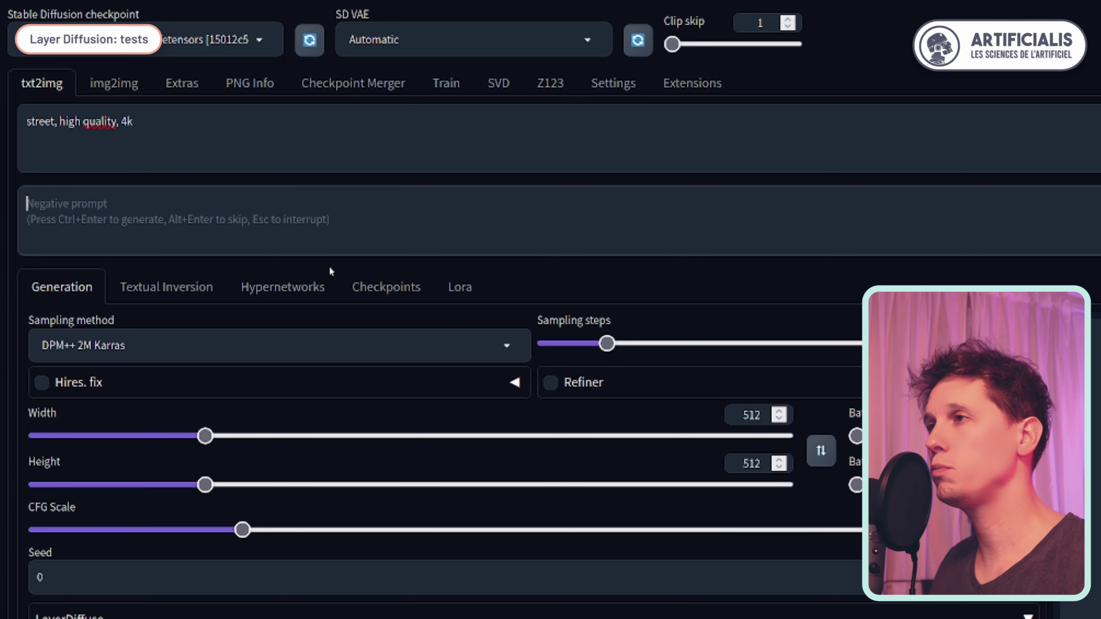
text(nsfw, nude, bad, ugly)
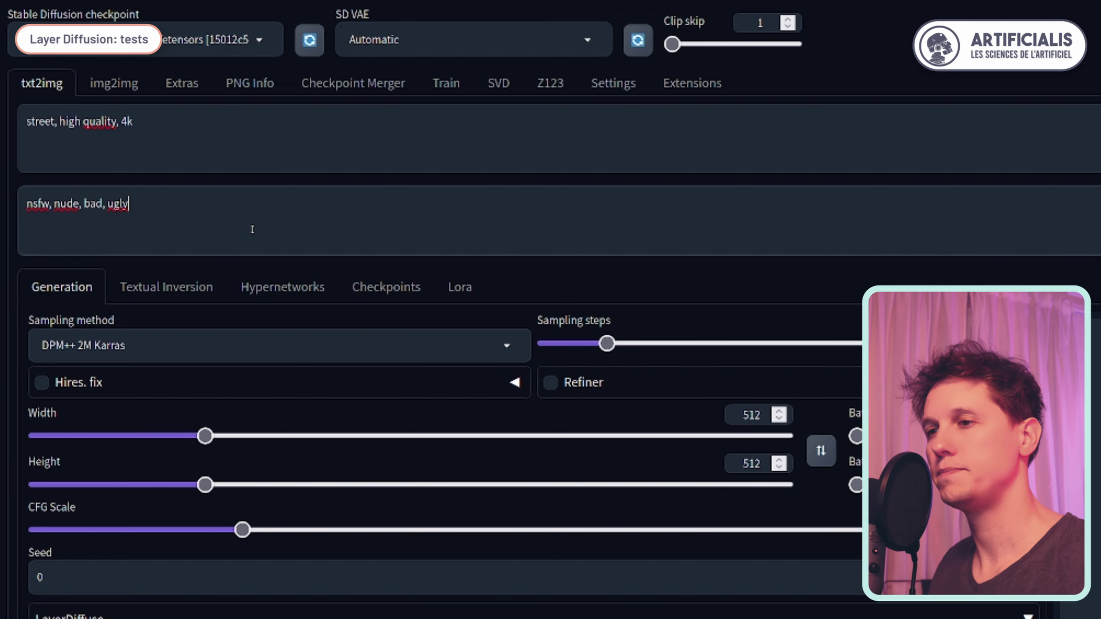
Step: Set the batch size to 2 and the batch count to 4, and generate backgrounds for the girl foreground image
scroll(252, 229, down, 10)
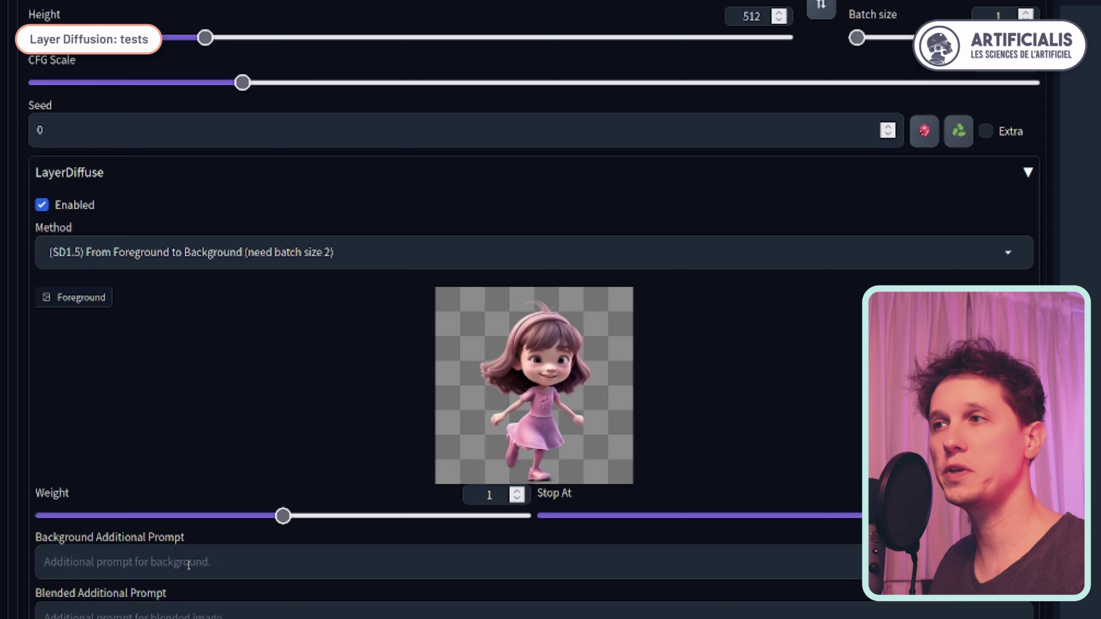
scroll(189, 565, up, 10)
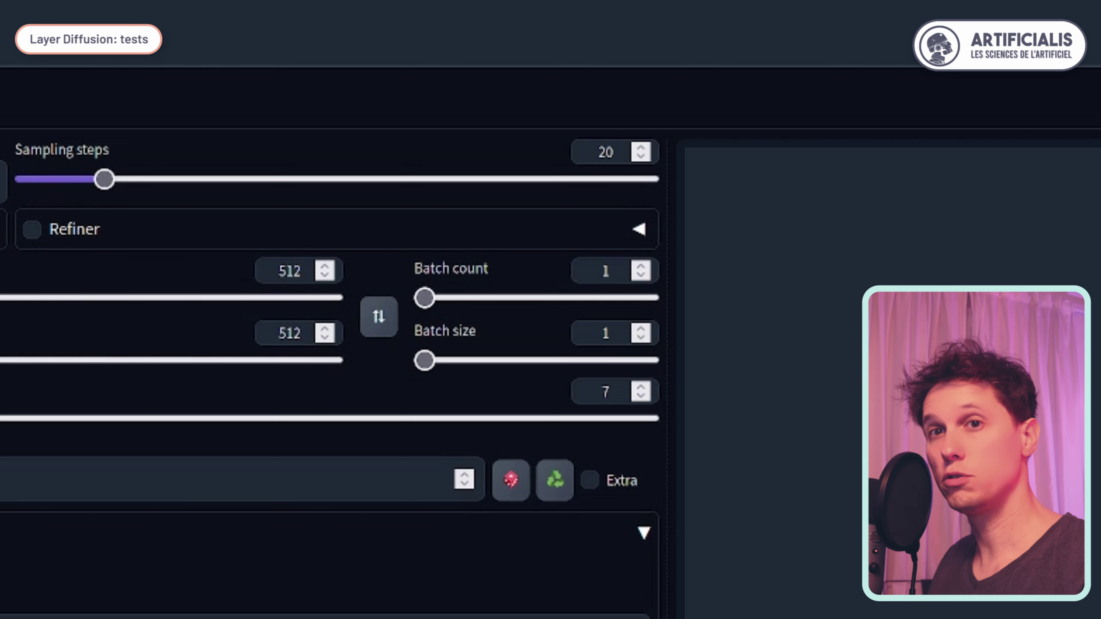
click(641, 330)
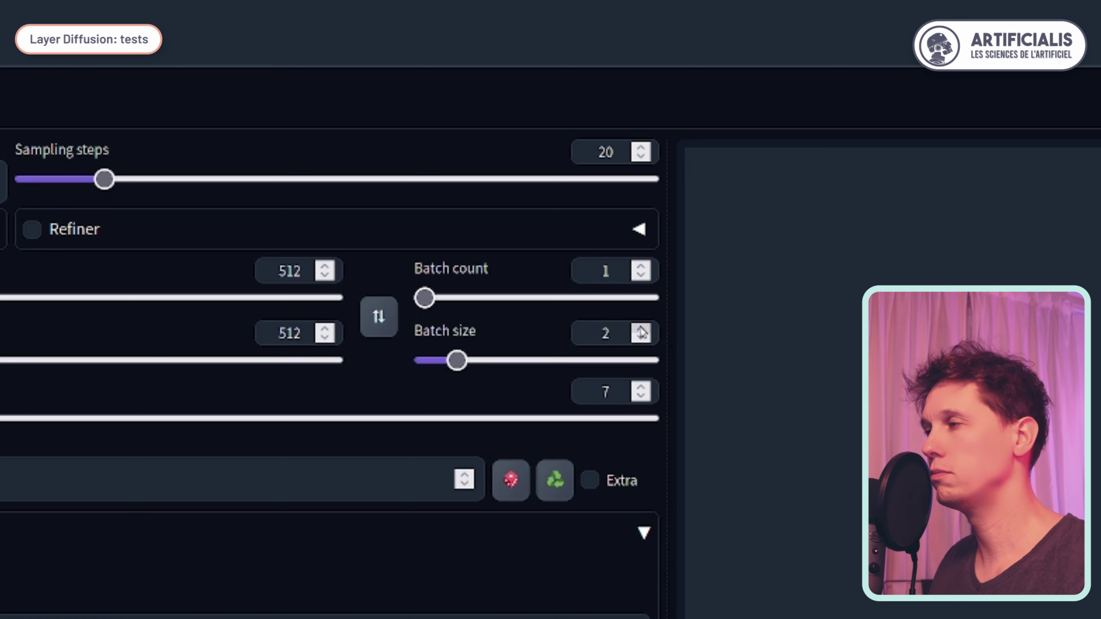
double_click(642, 268)
click(642, 268)
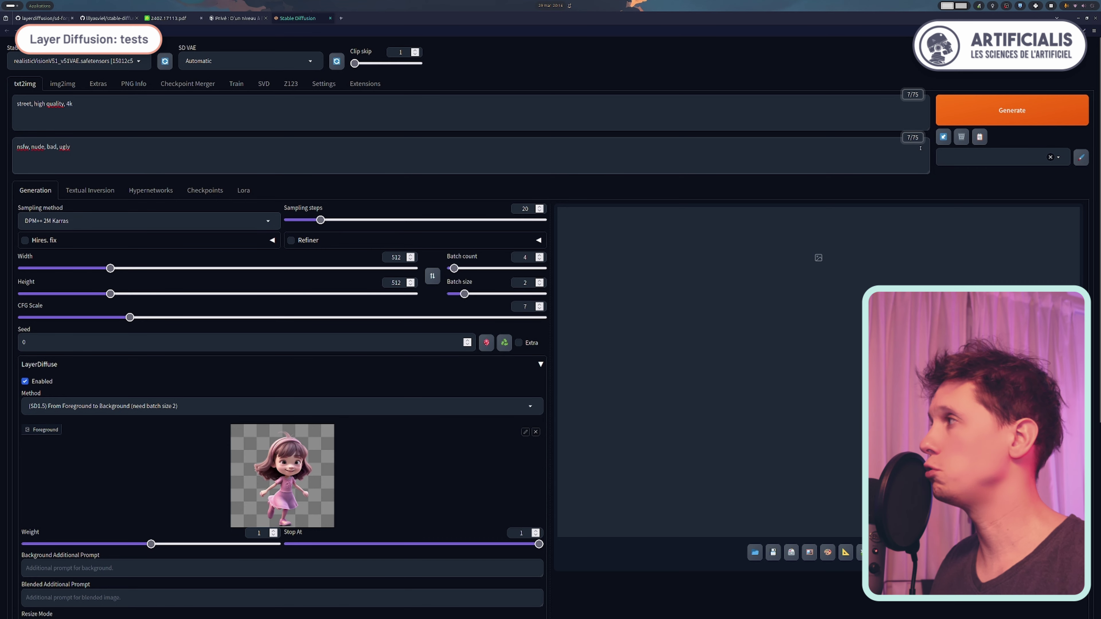
click(1018, 111)
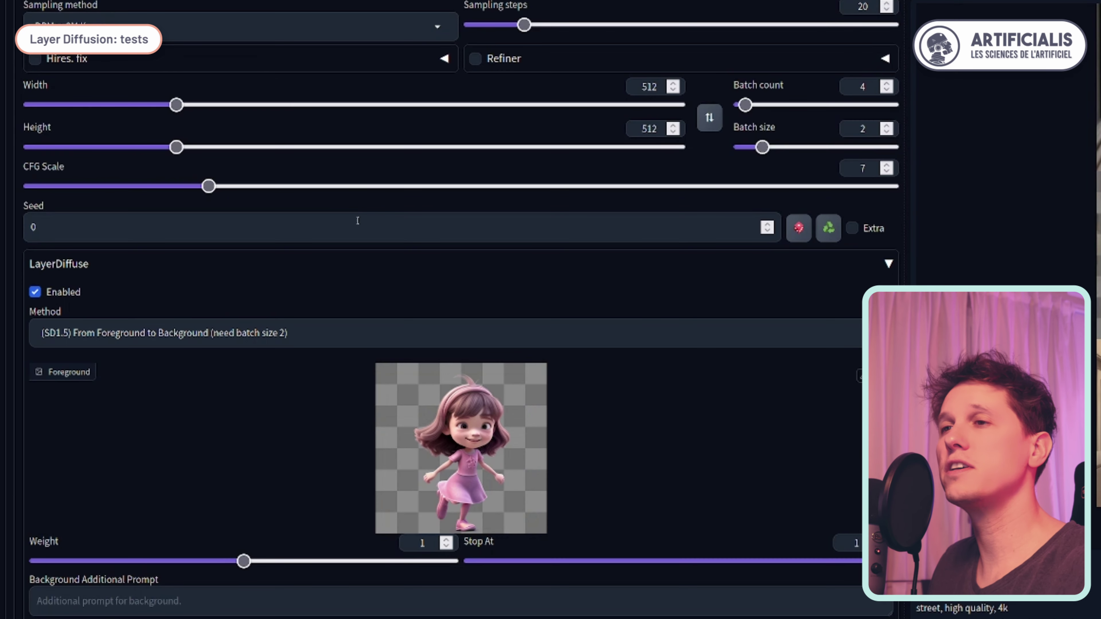
Step: Set the LayerDiffuse method to "(SD1.5) From Background to Foreground (need batch size 2)" and load the park bench photo as the background
scroll(252, 207, down, 2)
click(254, 235)
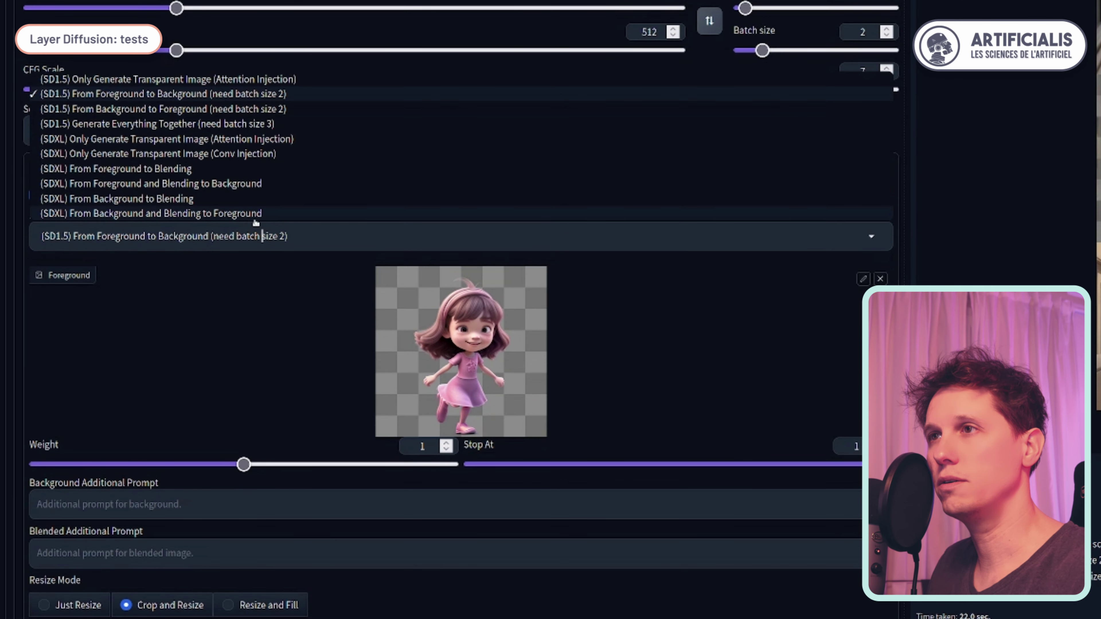
click(158, 109)
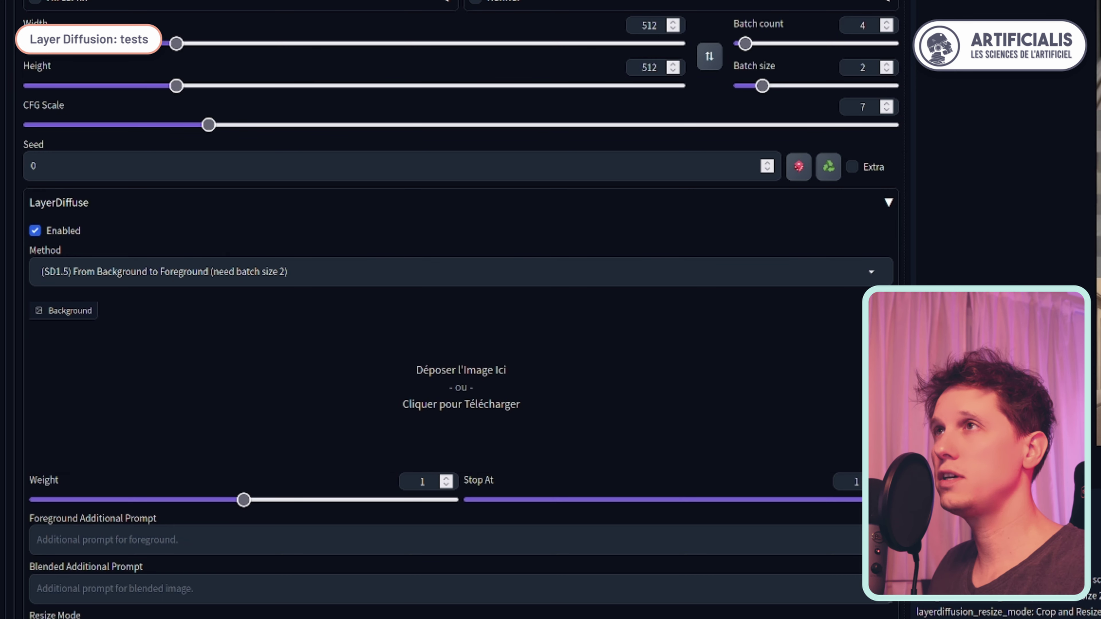
scroll(403, 143, down, 5)
scroll(403, 143, up, 5)
scroll(403, 143, down, 4)
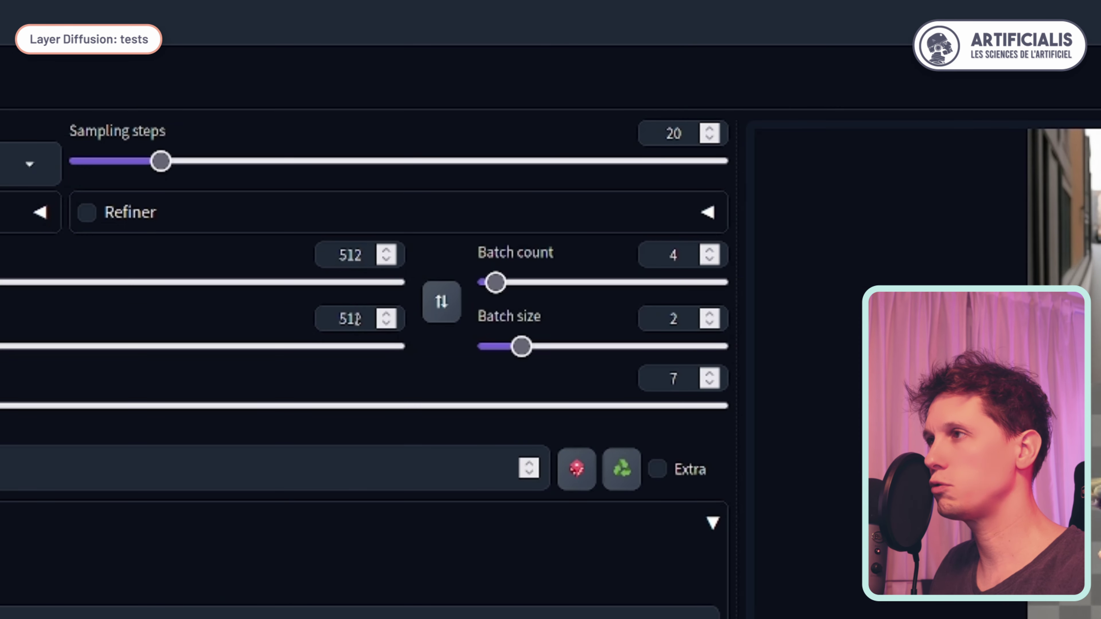
Step: Set the image height to 640 for the park bench generation
click(651, 25)
key(Tab)
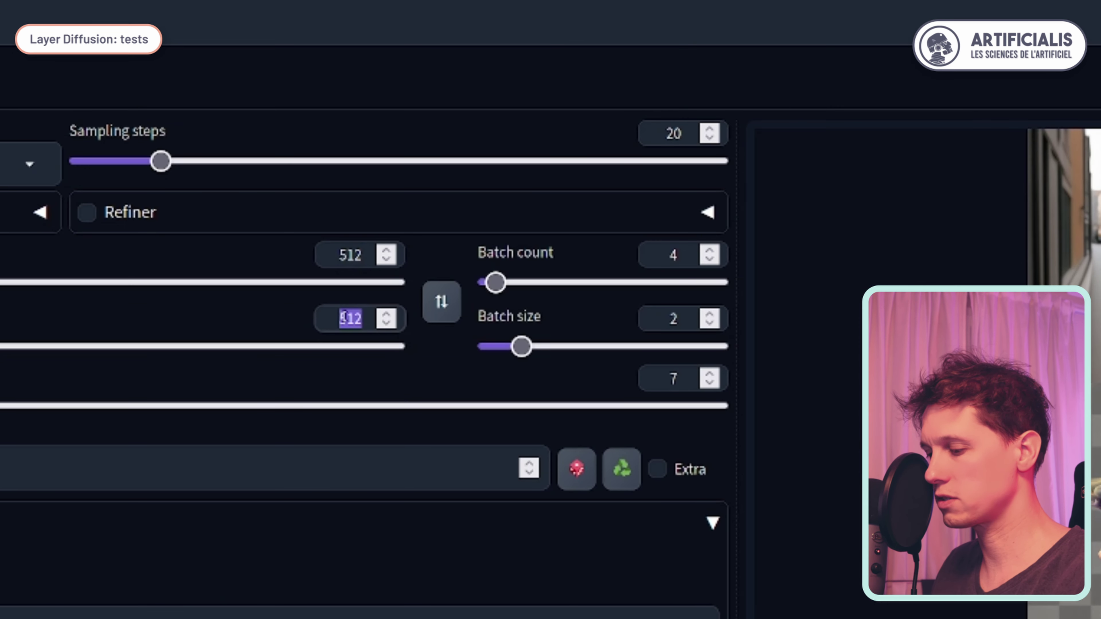
text(640)
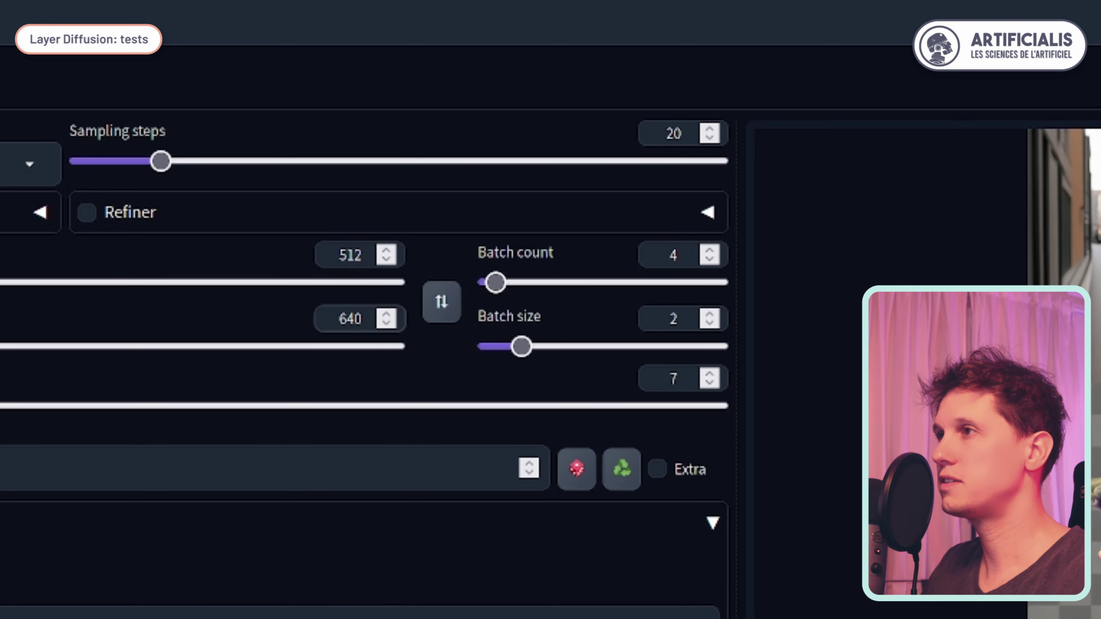
key(Tab)
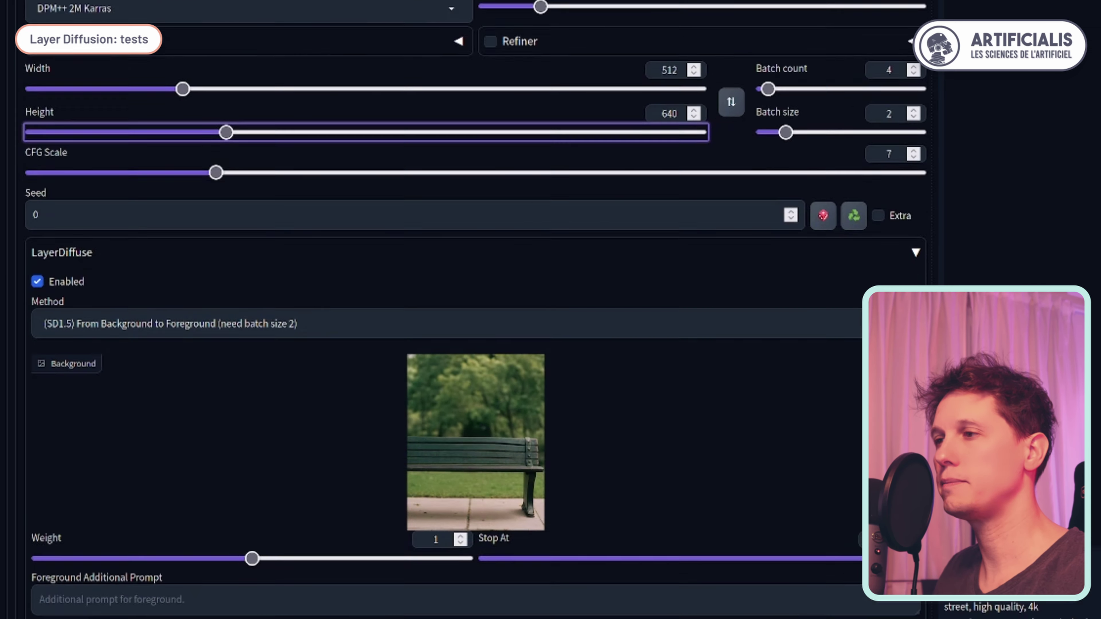
scroll(460, 2, up, 2)
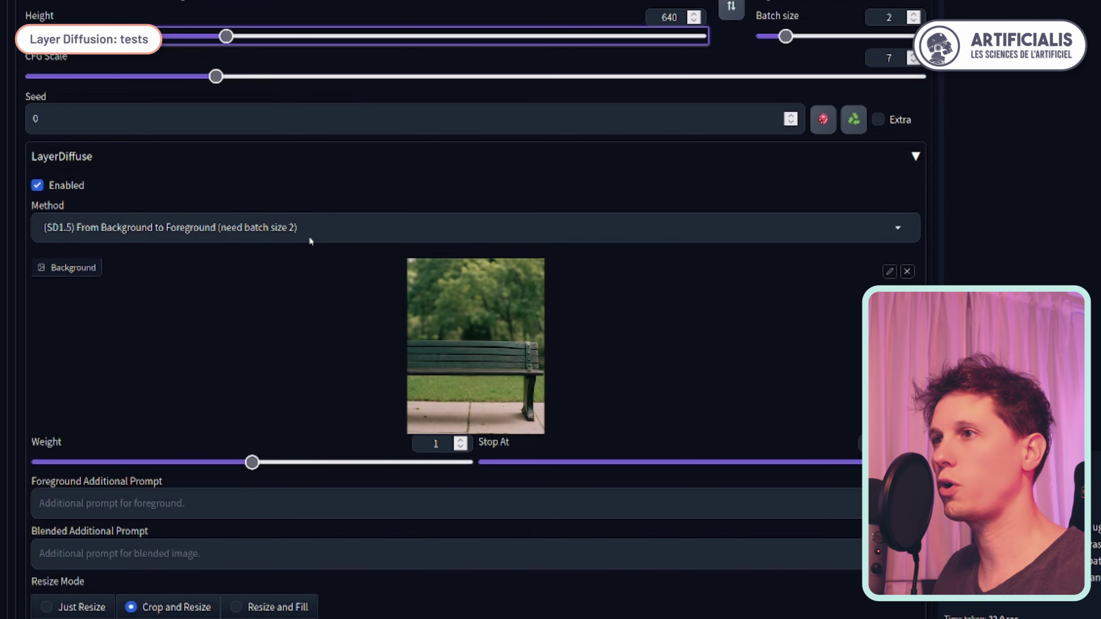
scroll(873, 56, up, 2)
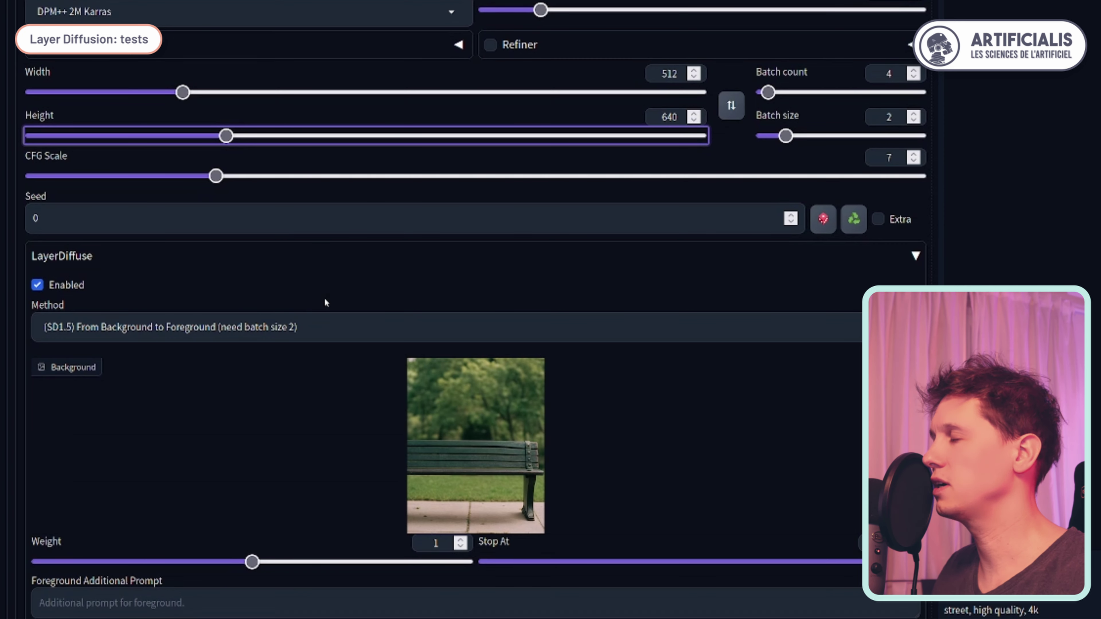
Step: Remove the duplicated "high quality" from the prompt, leaving "an young lady sitting, high quality, 4k"
key(alt+Tab)
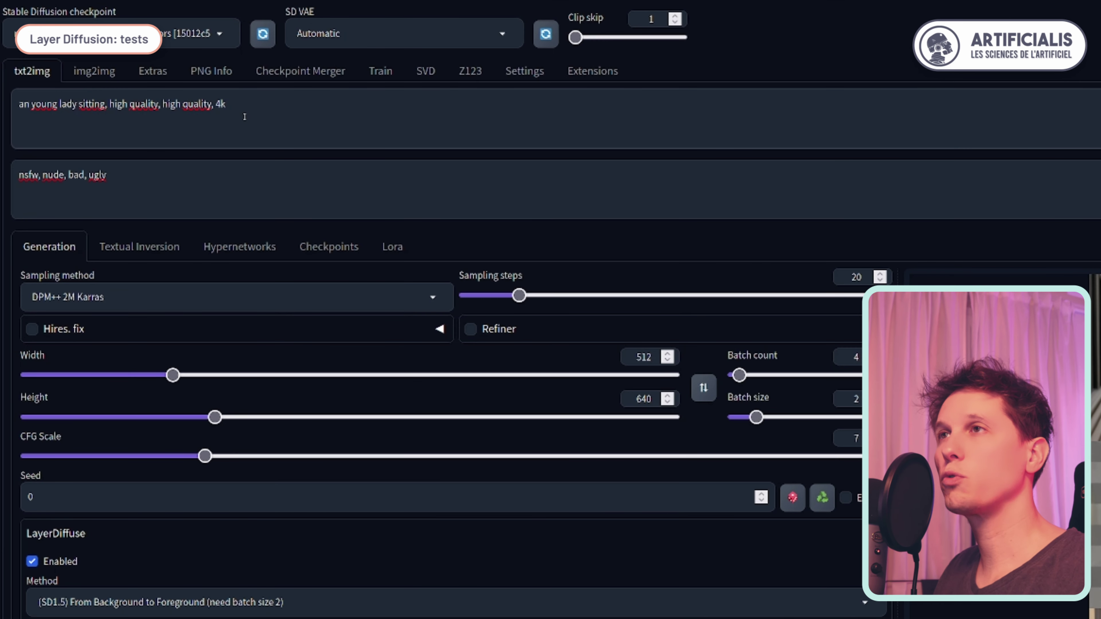
drag(243, 104, 34, 104)
click(108, 104)
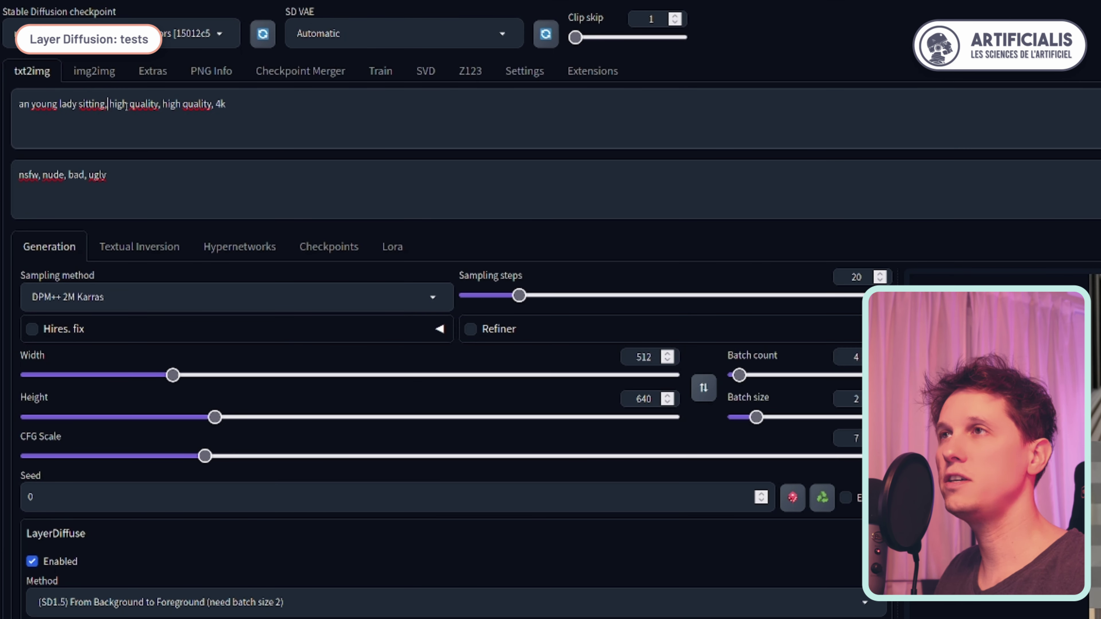
drag(211, 104, 180, 104)
key(BackSpace)
key(BackSpace)
key(BackSpace)
key(BackSpace)
key(BackSpace)
key(BackSpace)
click(197, 185)
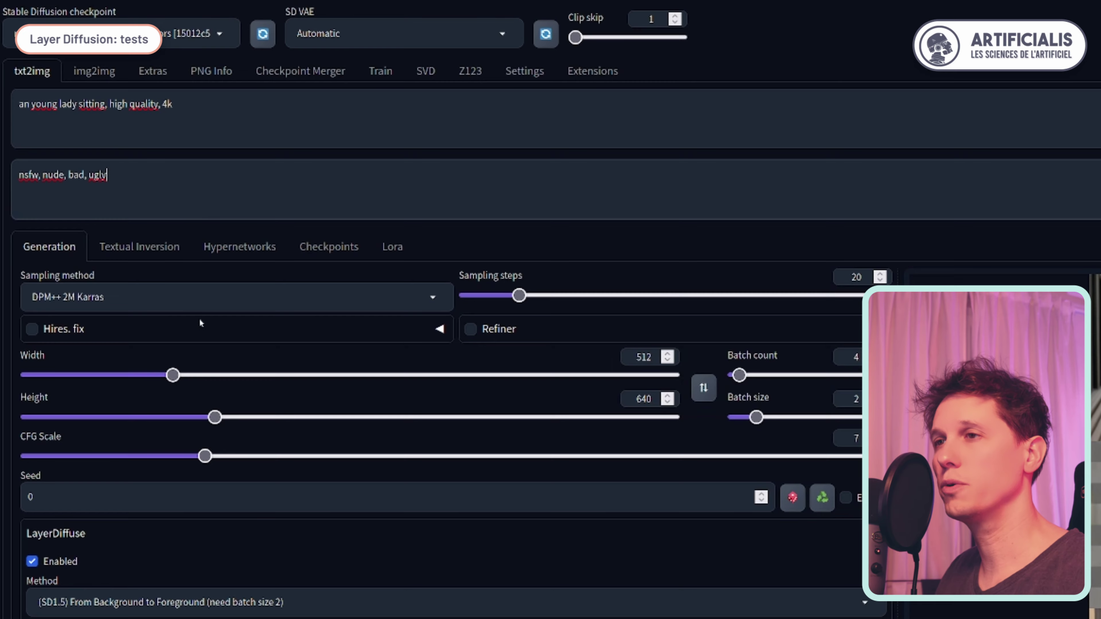
Step: Check the generation settings, generate the sitting lady foregrounds for the park bench background, and examine the transparent and blended results
scroll(200, 323, down, 2)
scroll(215, 503, down, 2)
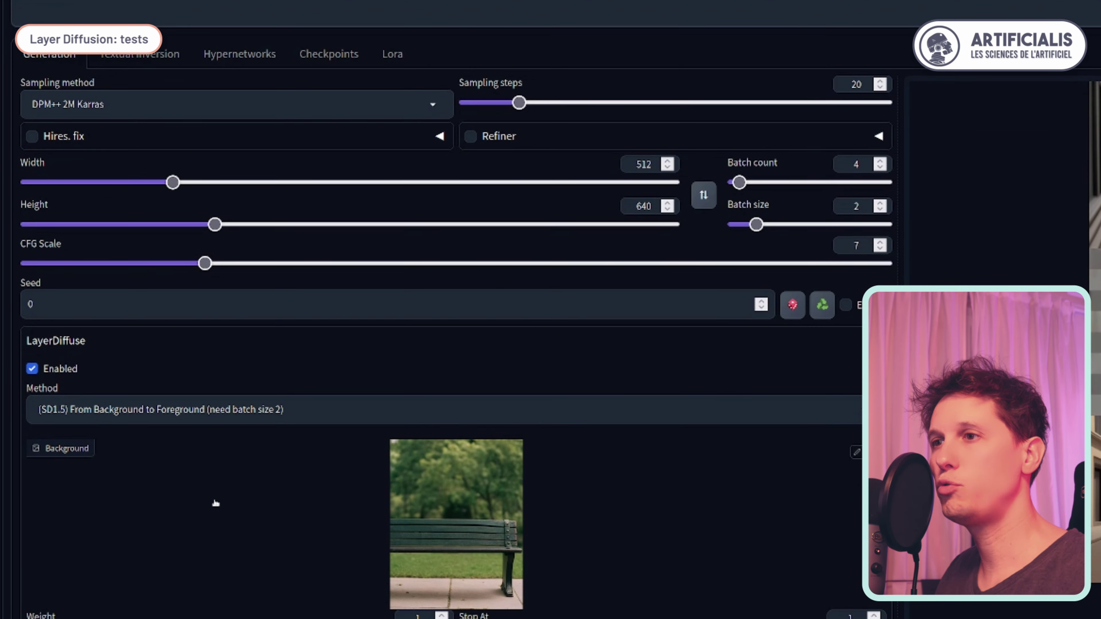
scroll(237, 473, up, 4)
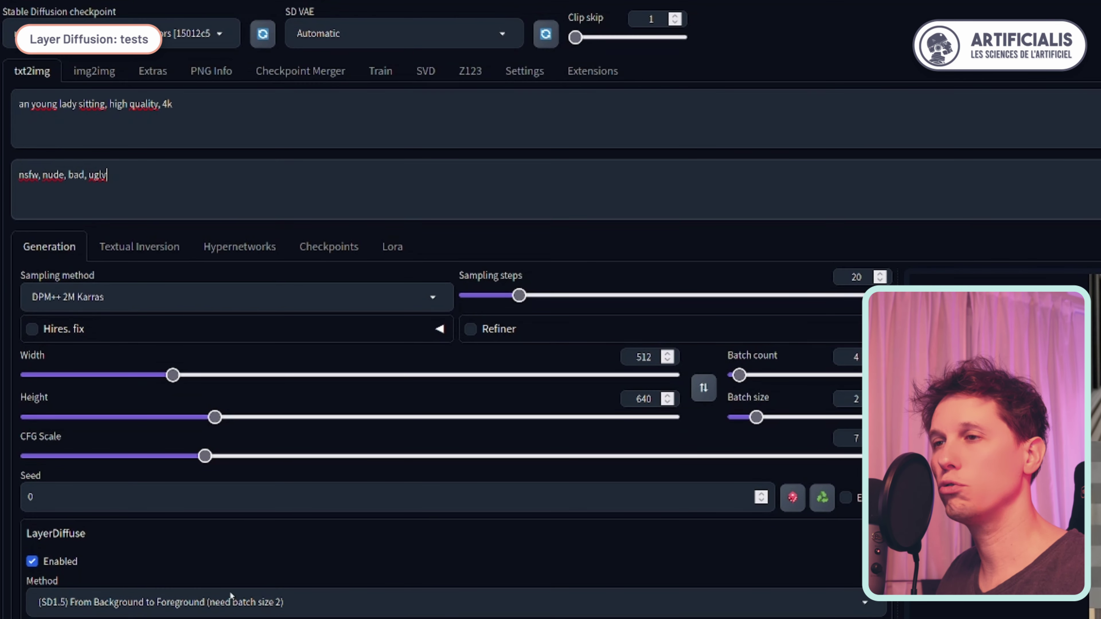
scroll(243, 585, down, 2)
scroll(377, 581, up, 2)
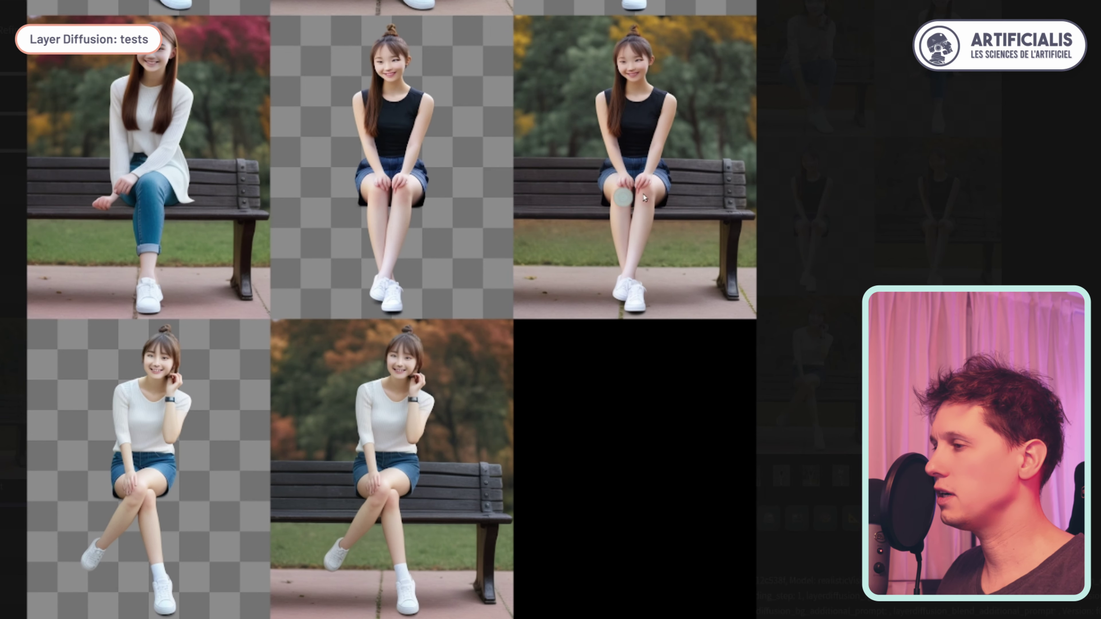
click(406, 476)
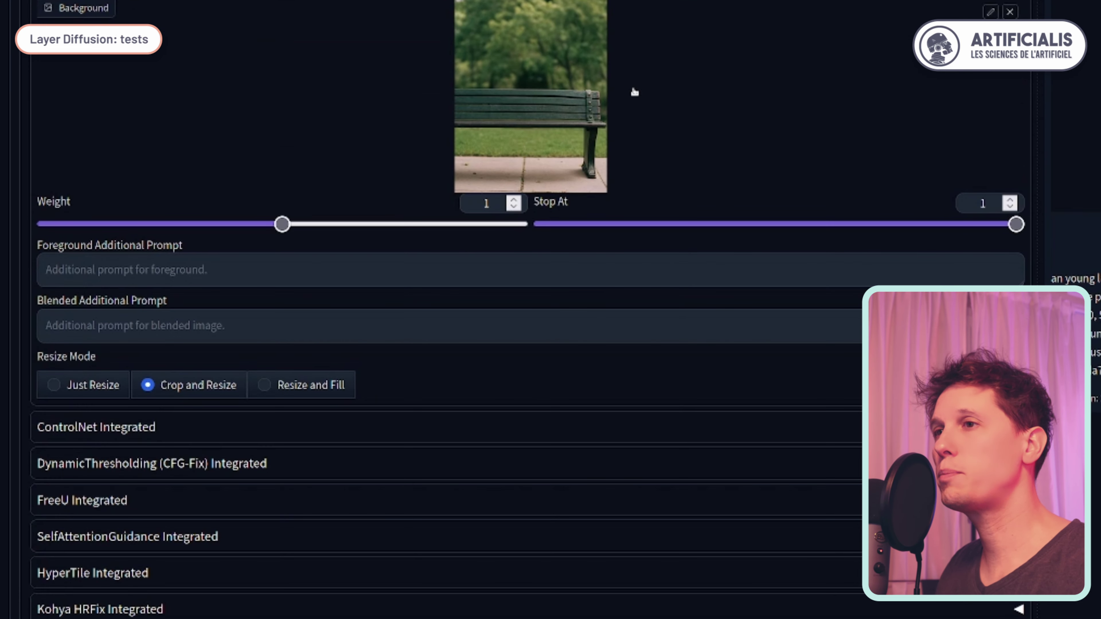
Step: Review the Weight and Stop At settings and set the LayerDiffuse method to "(SD1.5) Only Generate Transparent Image (Attention Injection)"
scroll(313, 480, down, 2)
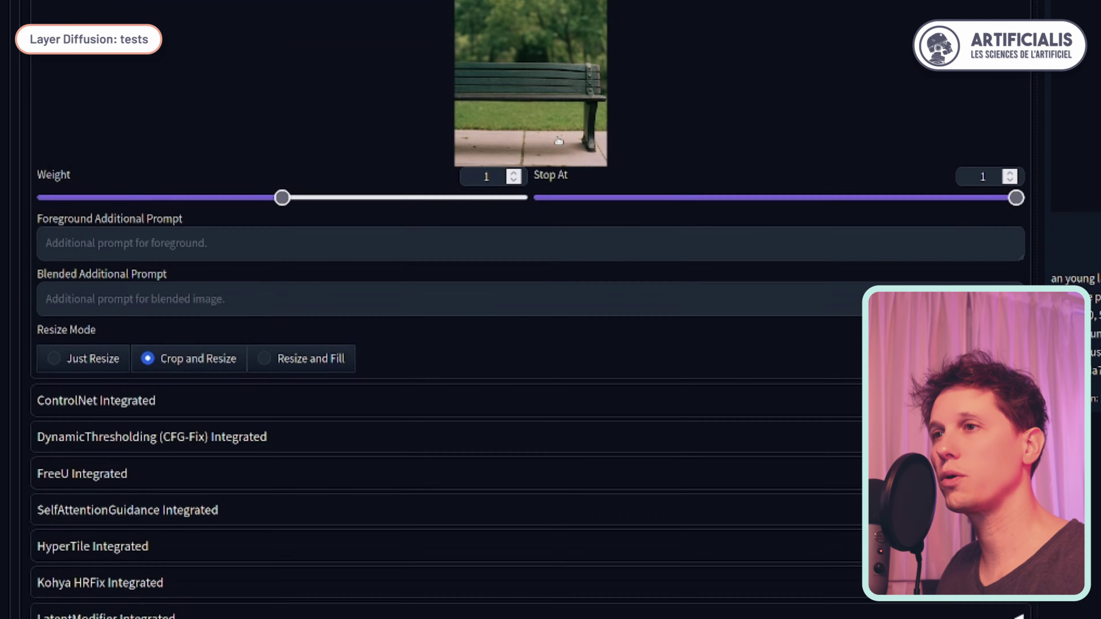
scroll(424, 158, up, 2)
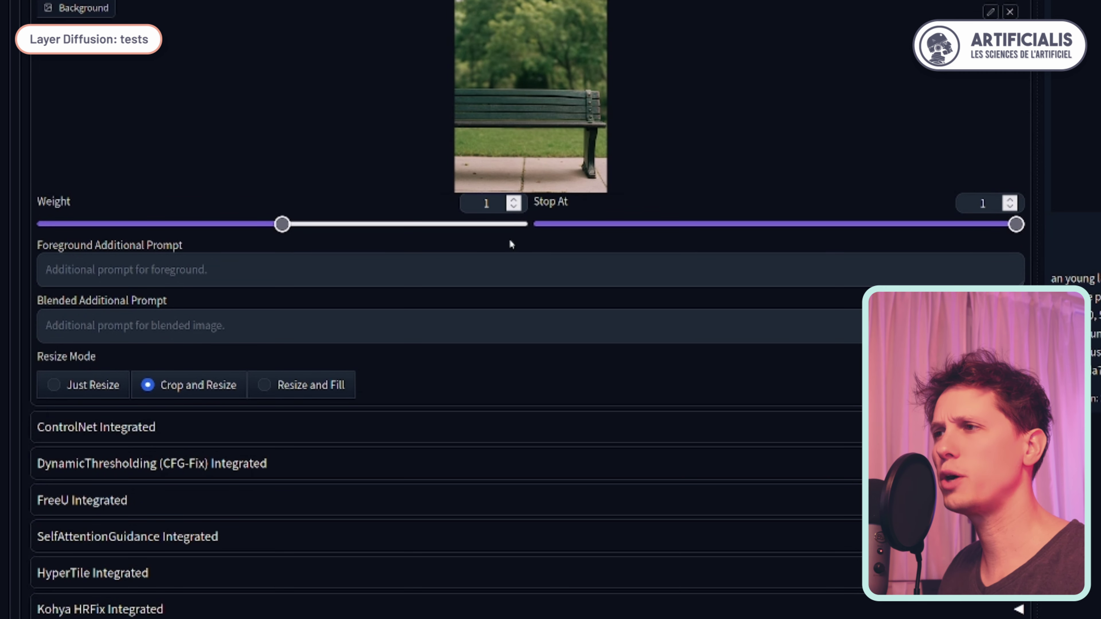
scroll(240, 186, up, 4)
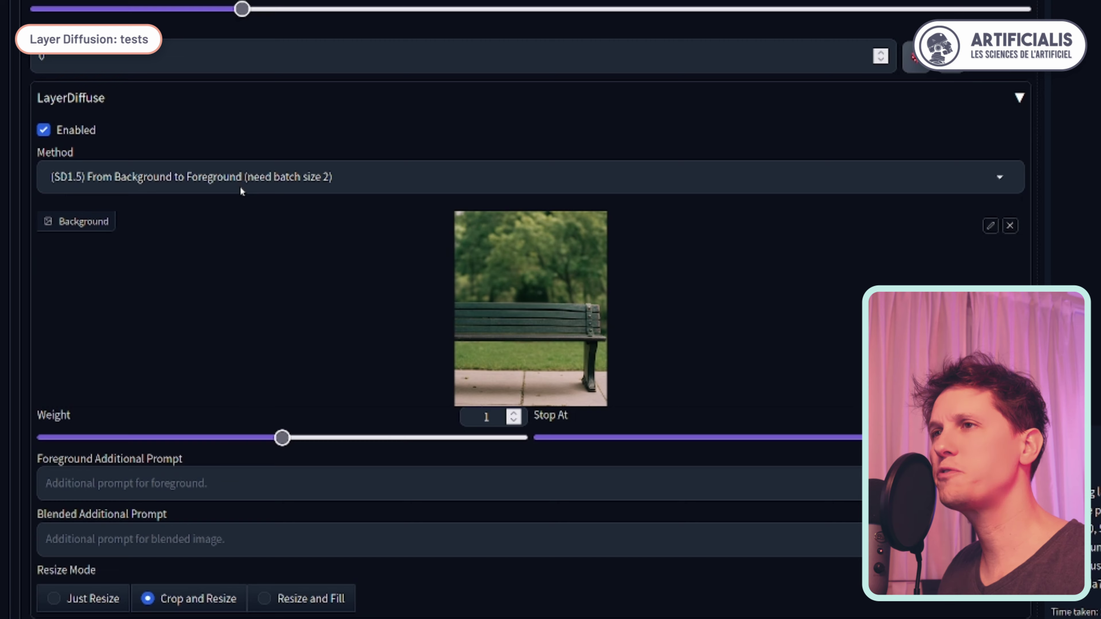
click(241, 187)
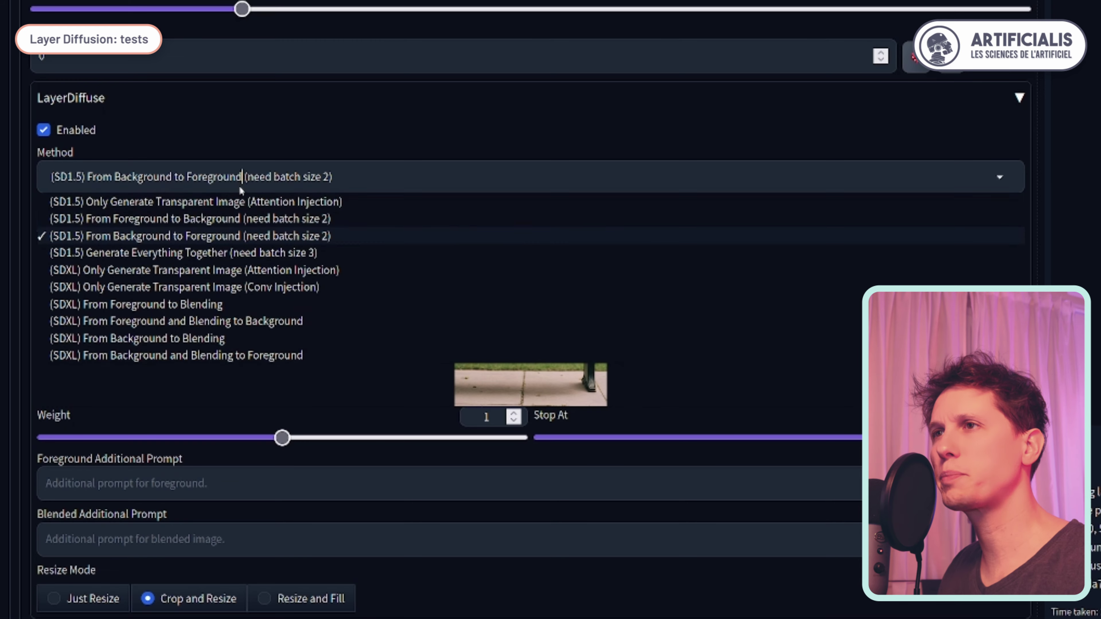
click(177, 203)
scroll(336, 326, up, 4)
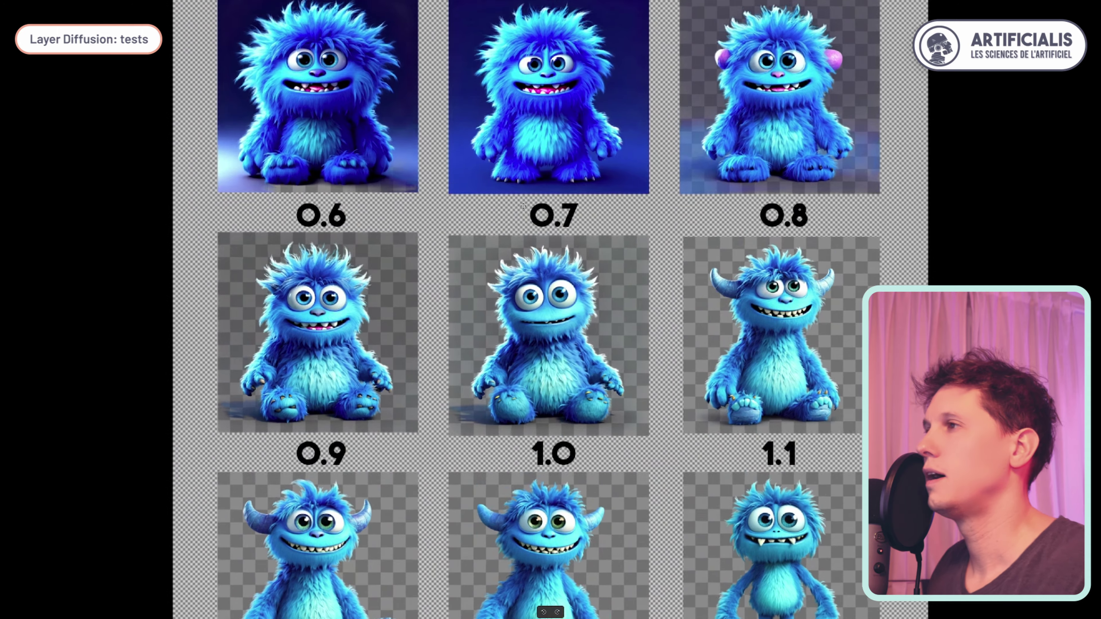
Step: Examine the comparison chart of the blue monster images across the values from 0.0 to 2.0
scroll(523, 206, up, 6)
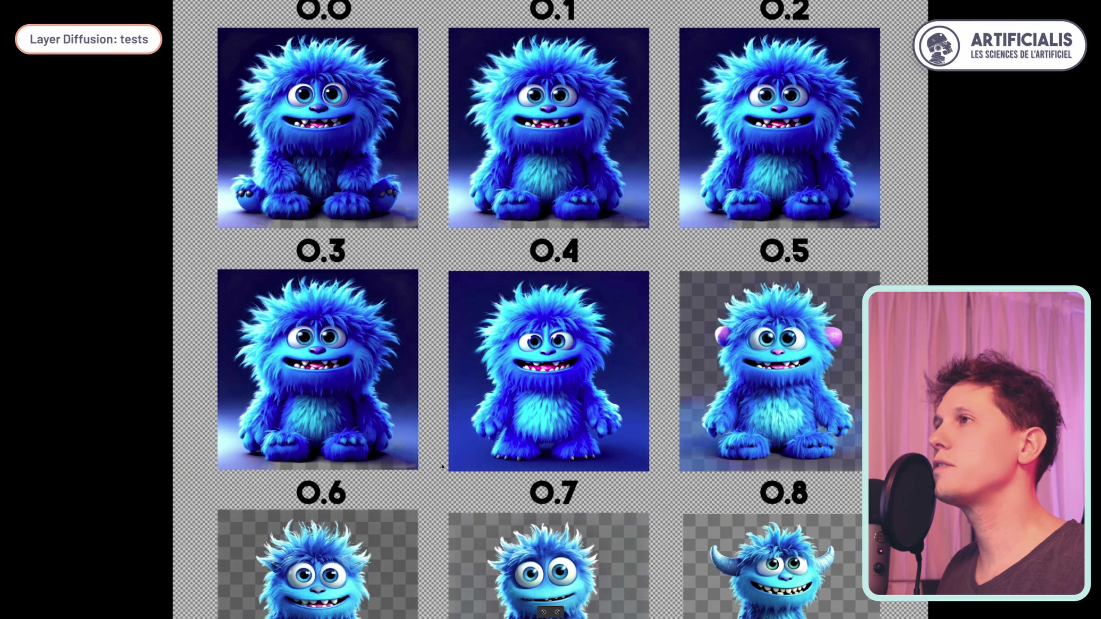
scroll(442, 459, down, 5)
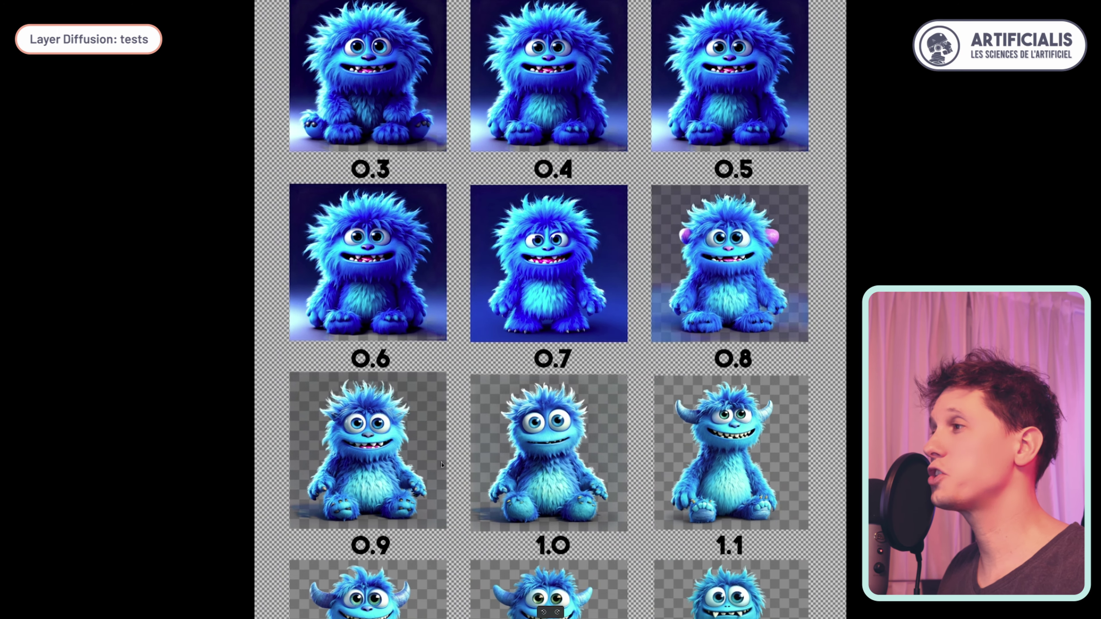
scroll(438, 471, down, 5)
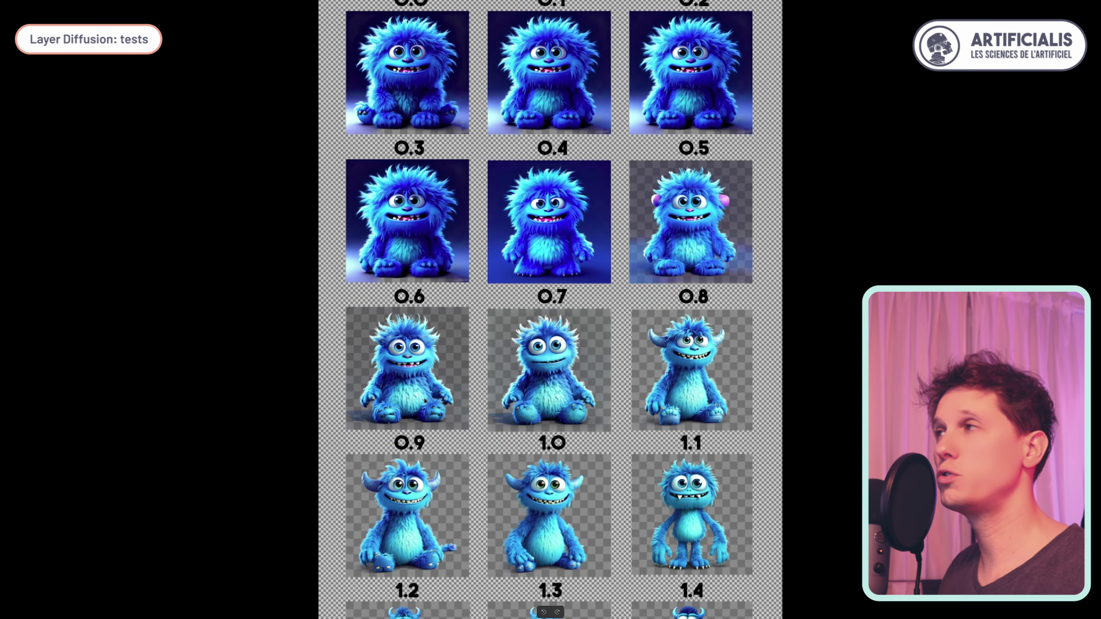
scroll(452, 304, down, 3)
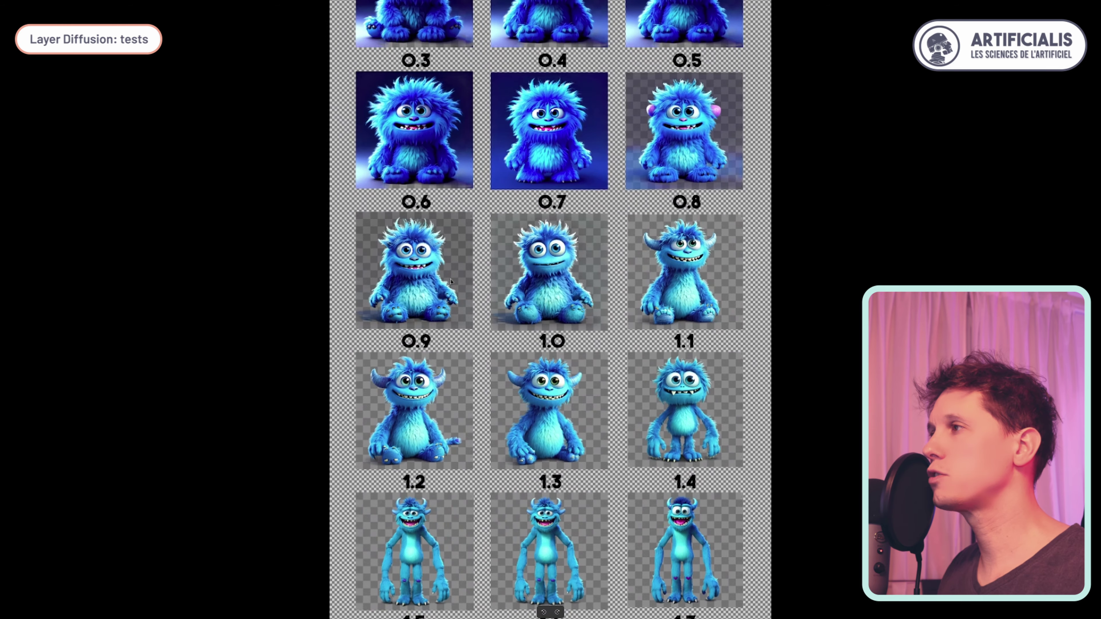
scroll(520, 386, up, 4)
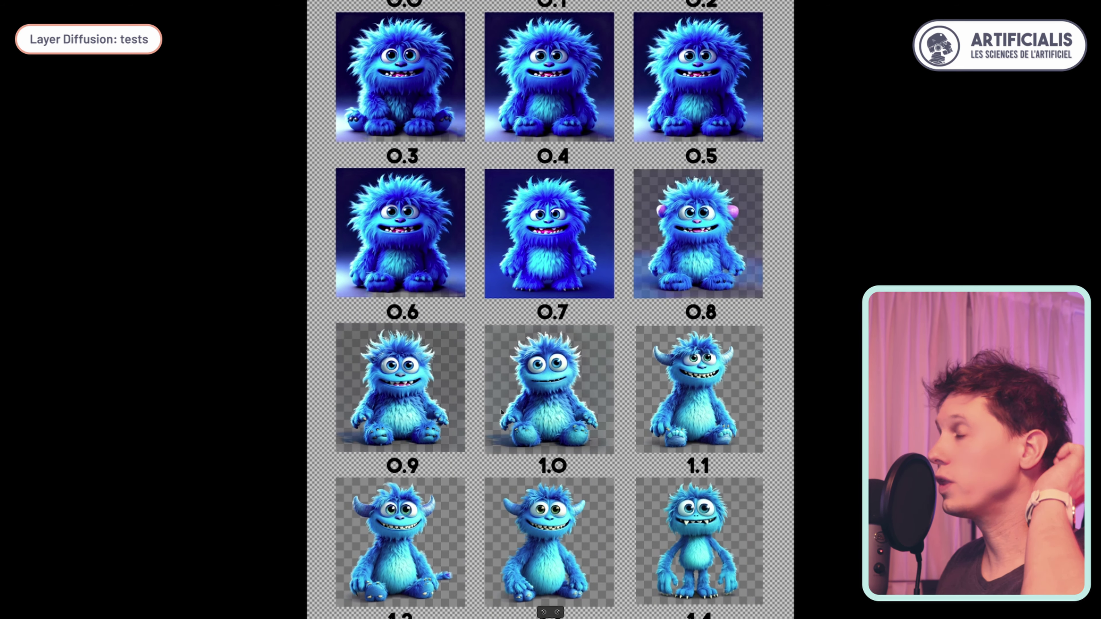
scroll(596, 359, down, 5)
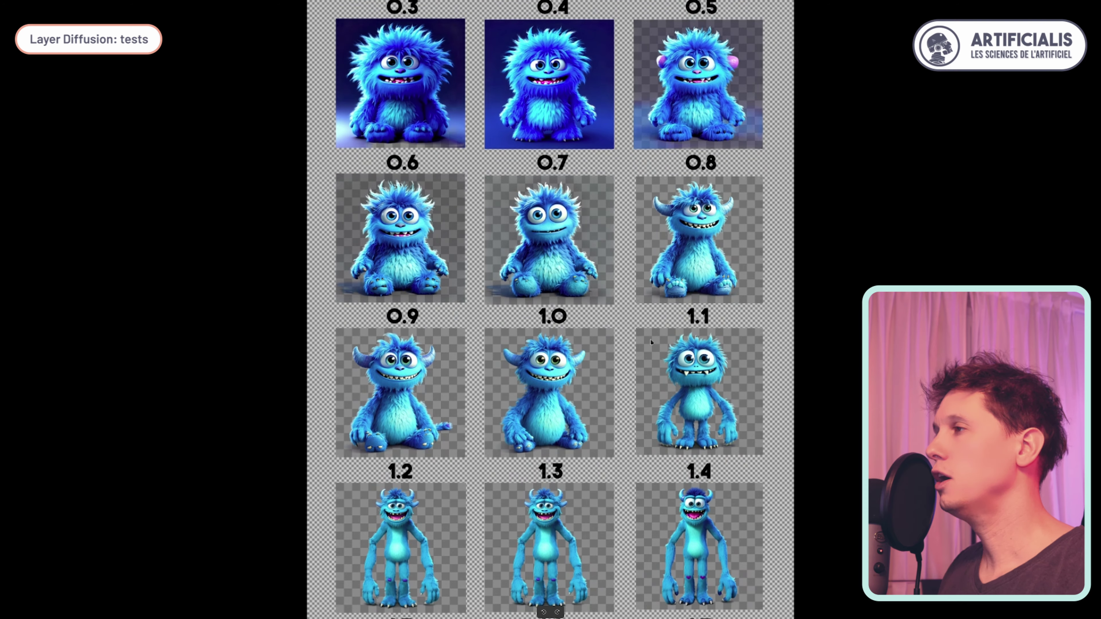
scroll(597, 359, down, 3)
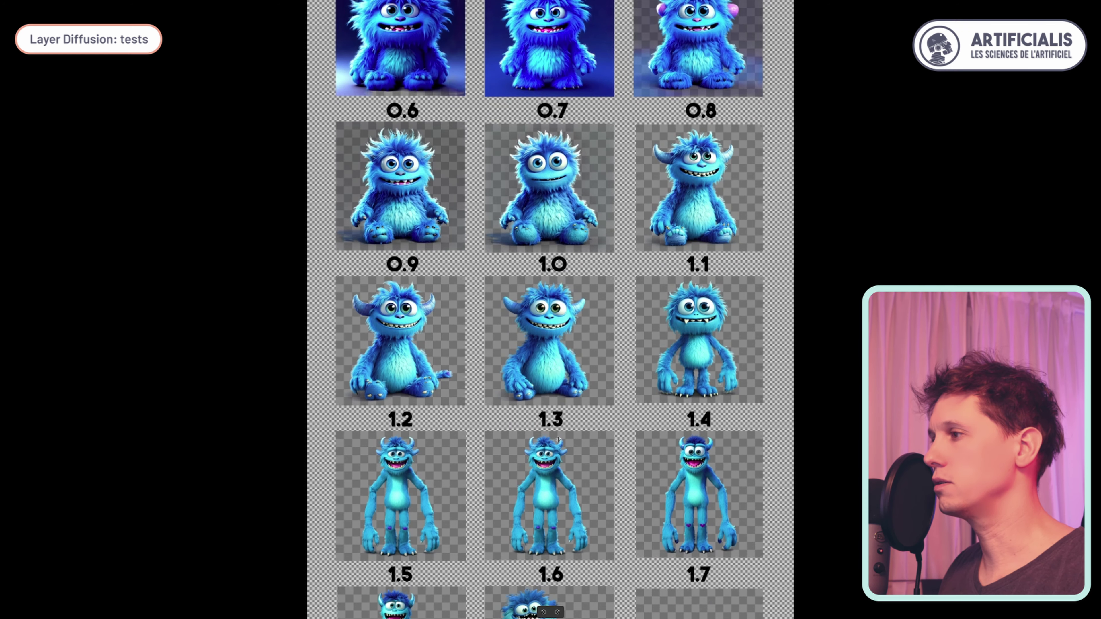
scroll(577, 349, down, 2)
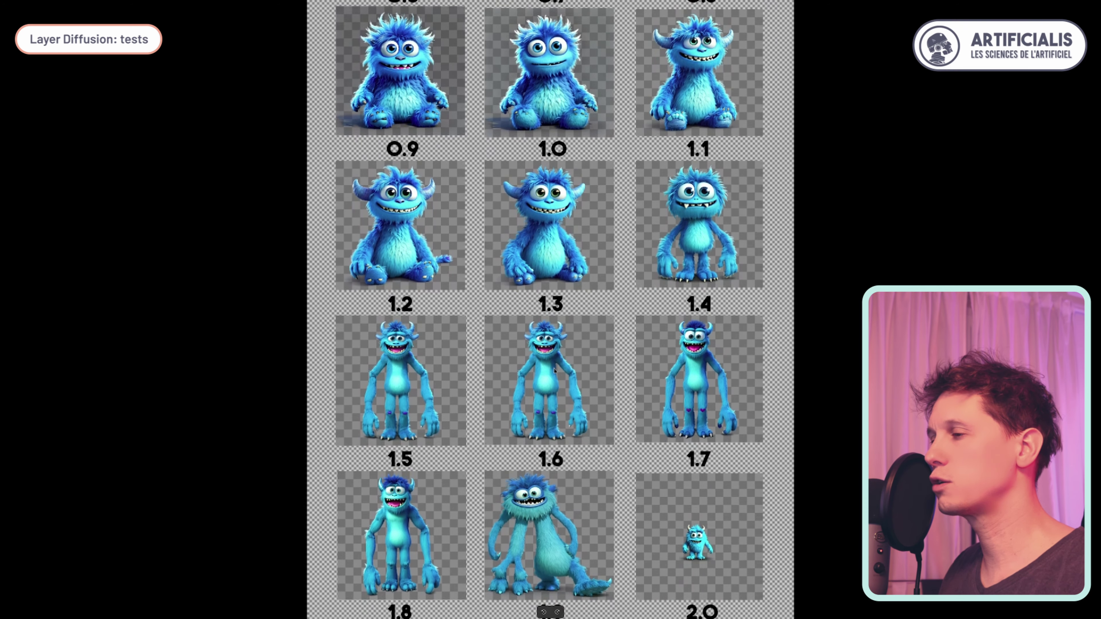